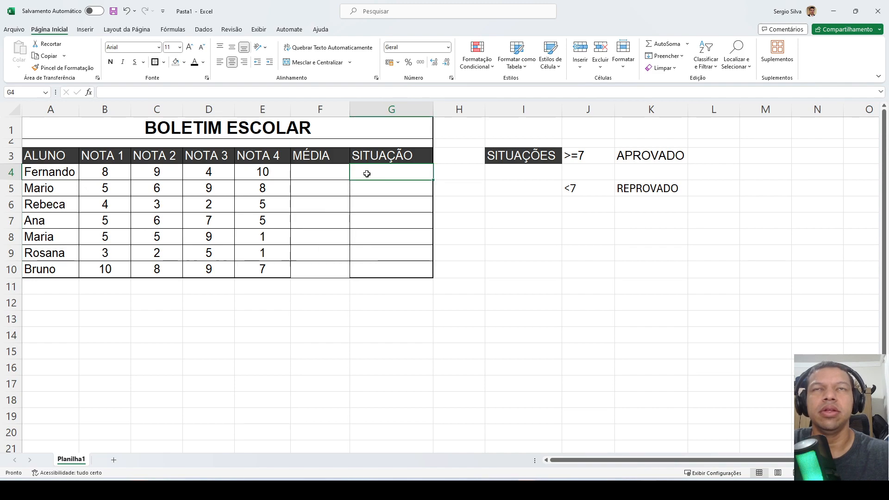
click(401, 171)
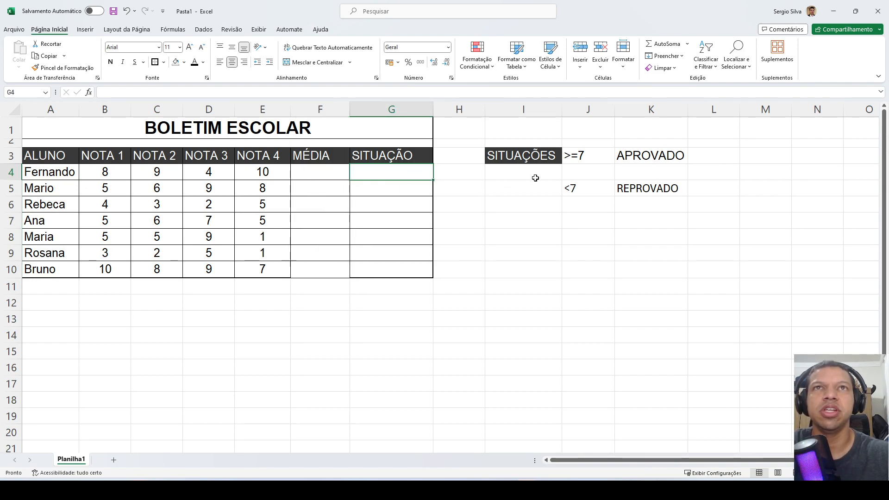
click(648, 158)
click(632, 188)
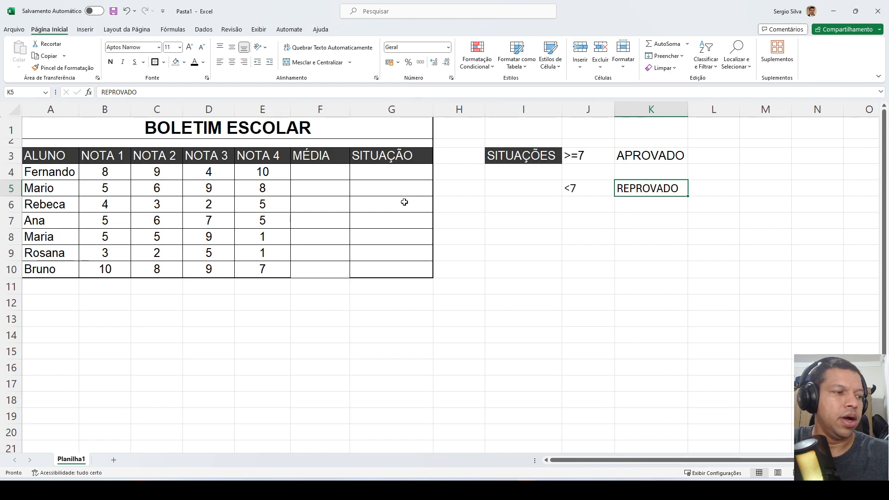
Calculate the first student's average in F4 with the formula =(B4+C4+D4+E4)/4.
click(326, 171)
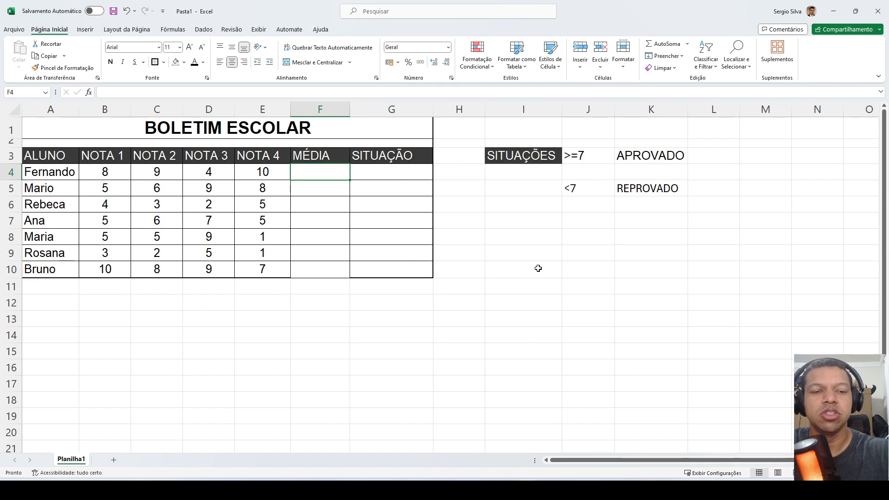
text(=()
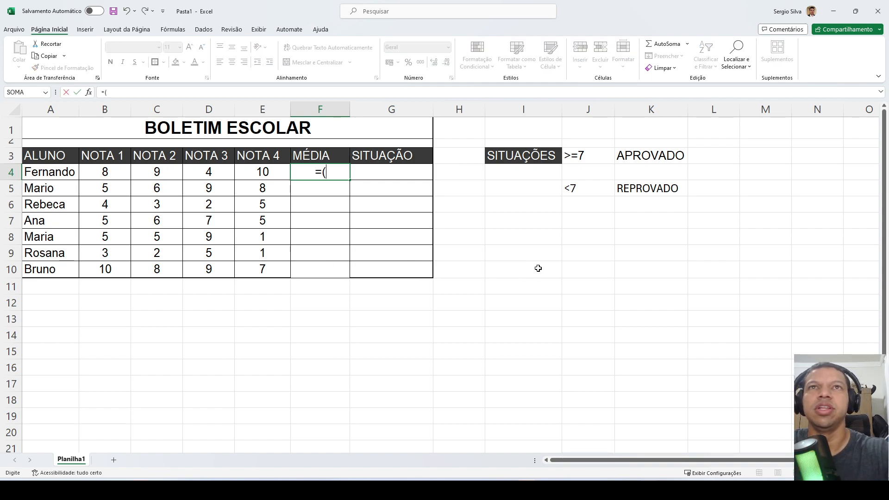
click(96, 174)
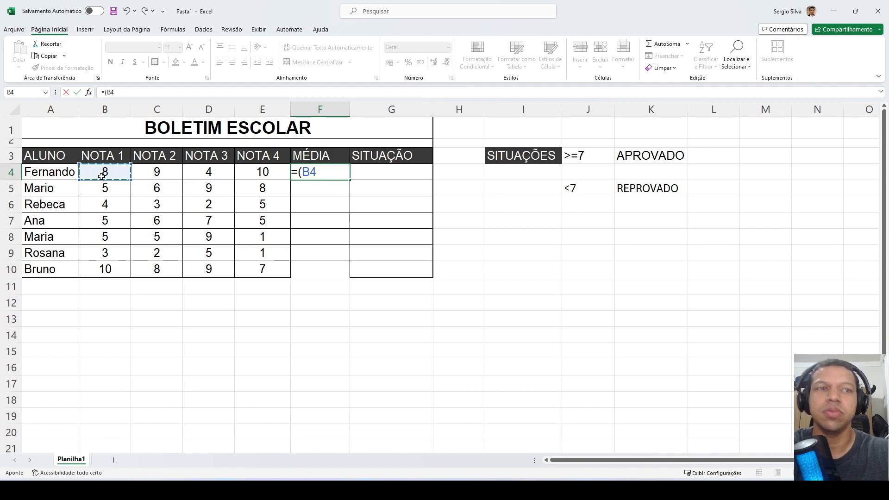
text(+)
click(166, 172)
text(+)
click(203, 178)
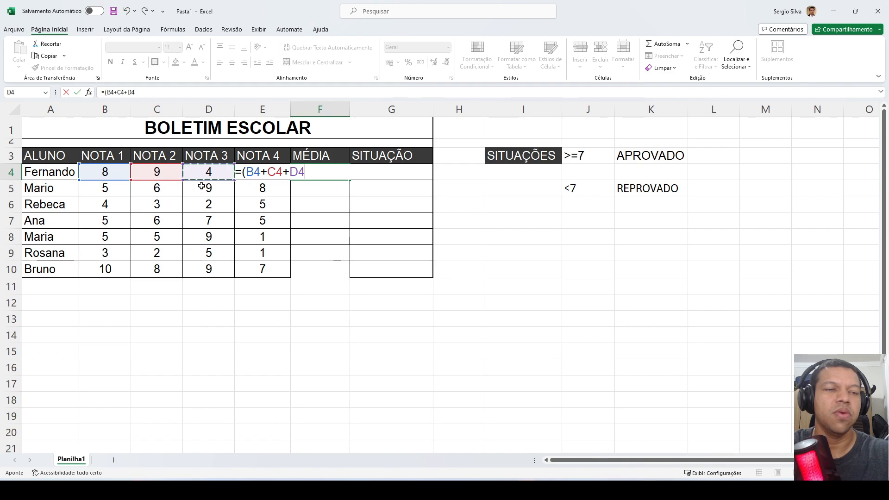
text(+e)
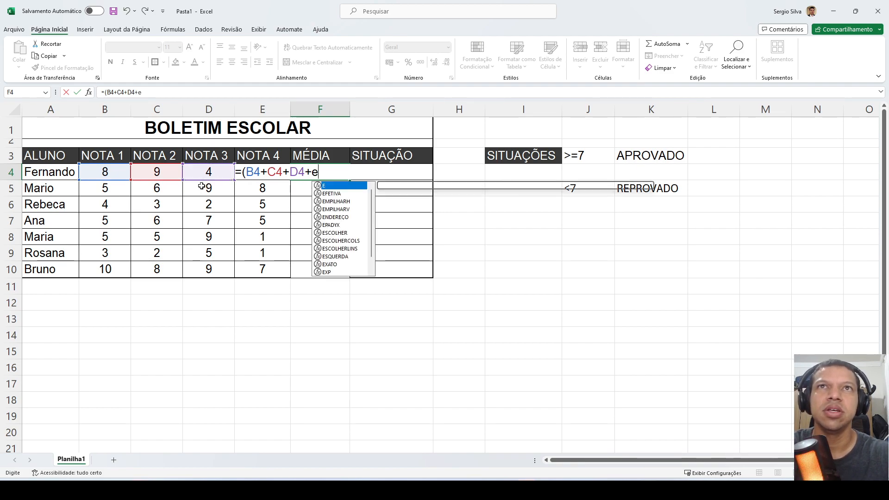
key(BackSpace)
text(E4)
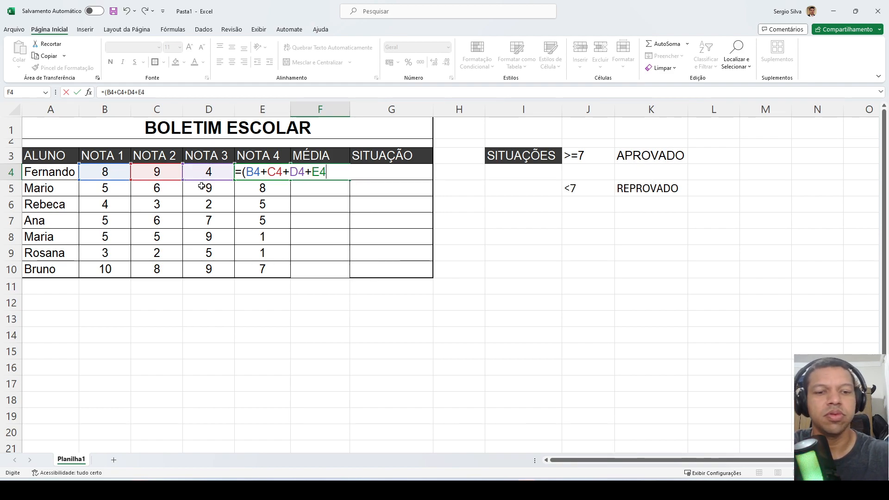
text()/4)
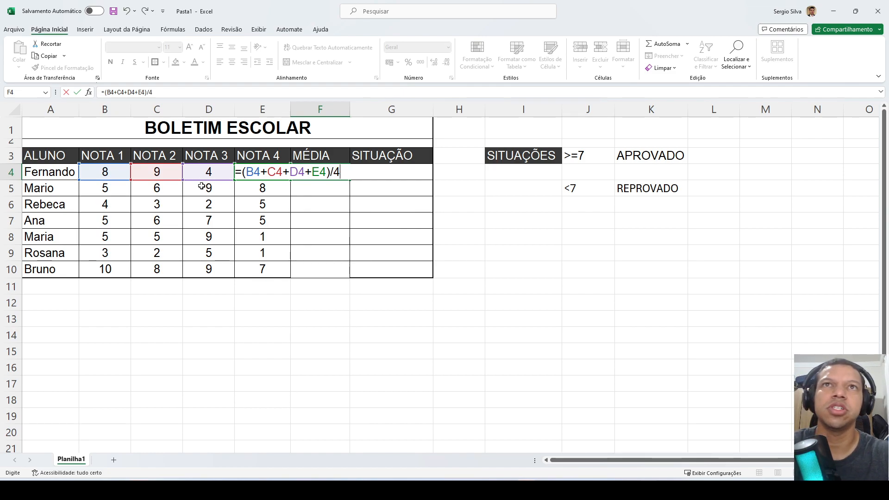
key(Return)
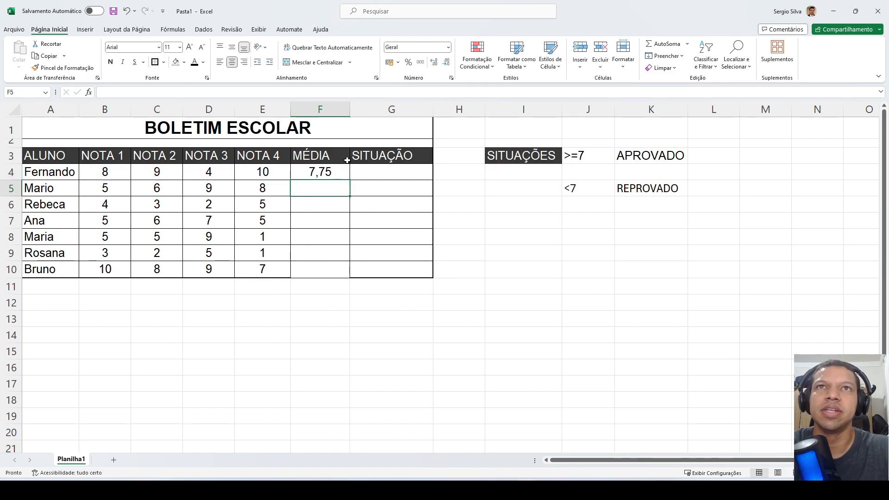
Replace the formula in F4 with =MÉDIA(B4:E4) and fill it down to F10.
click(347, 166)
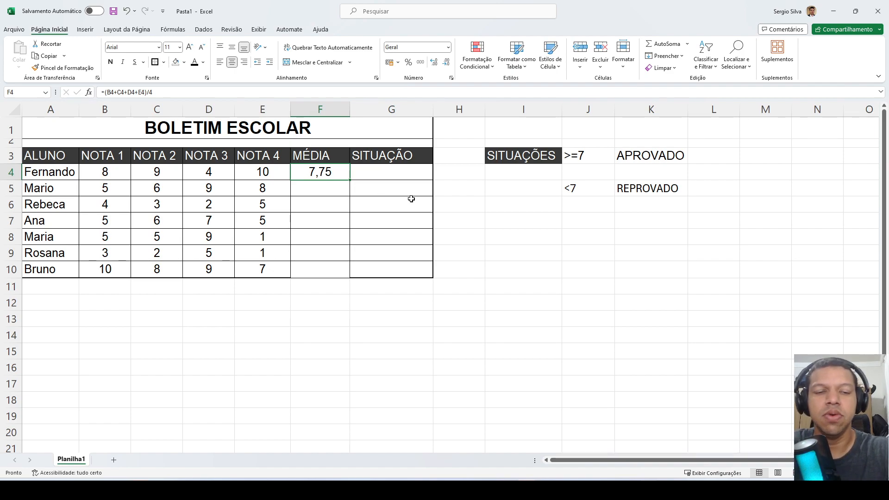
text(=MÉDIA()
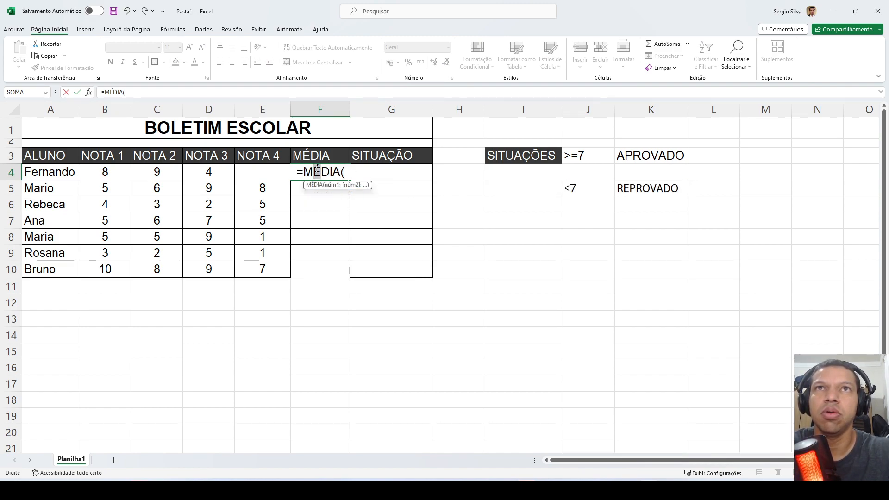
click(345, 172)
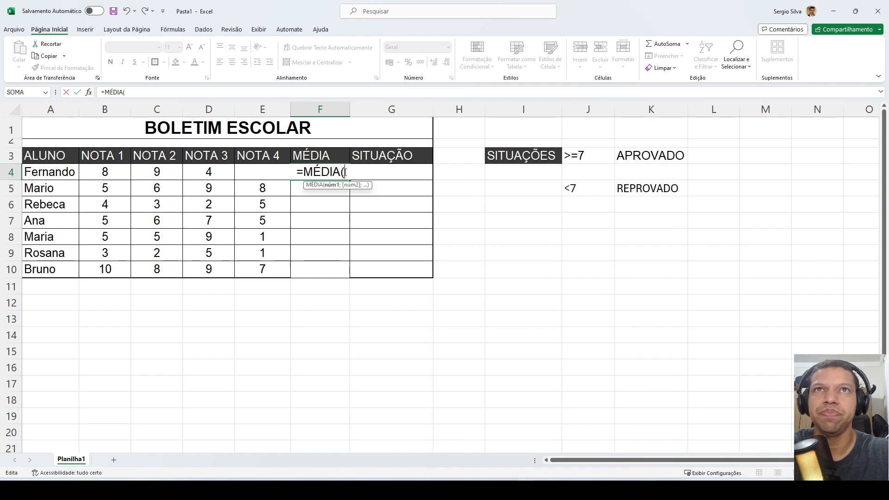
drag(118, 171, 259, 171)
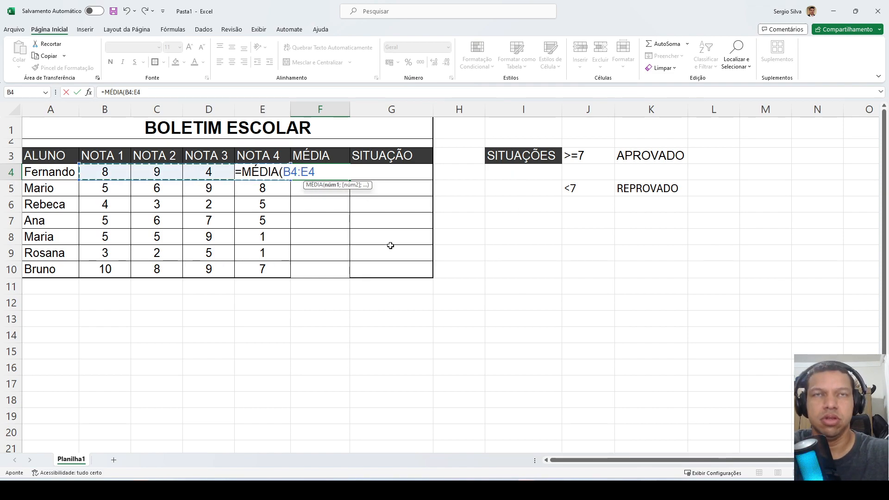
text())
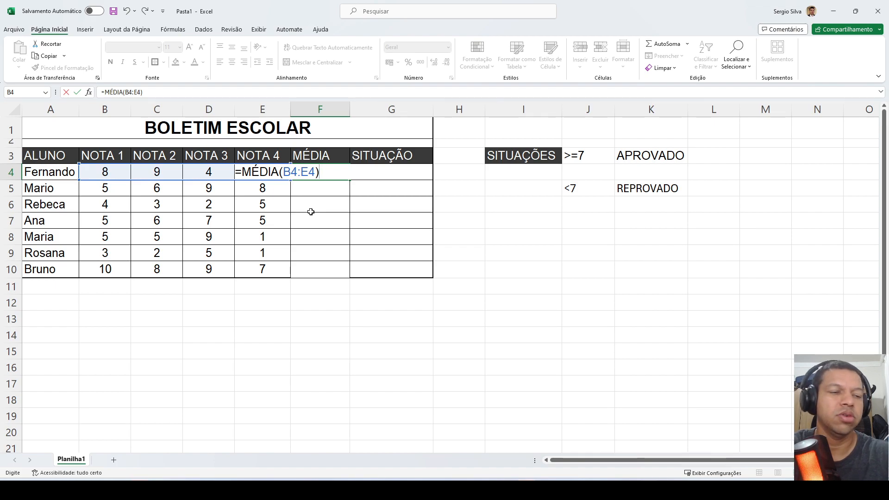
key(Return)
click(324, 175)
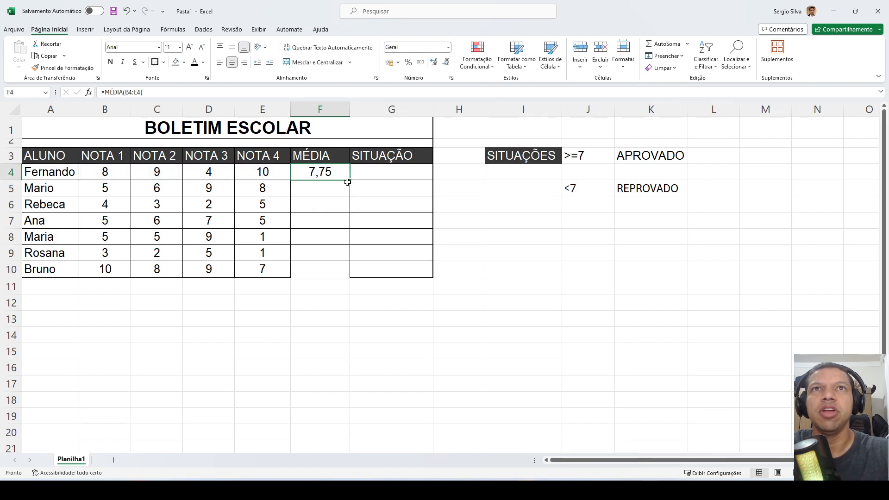
drag(349, 180, 341, 272)
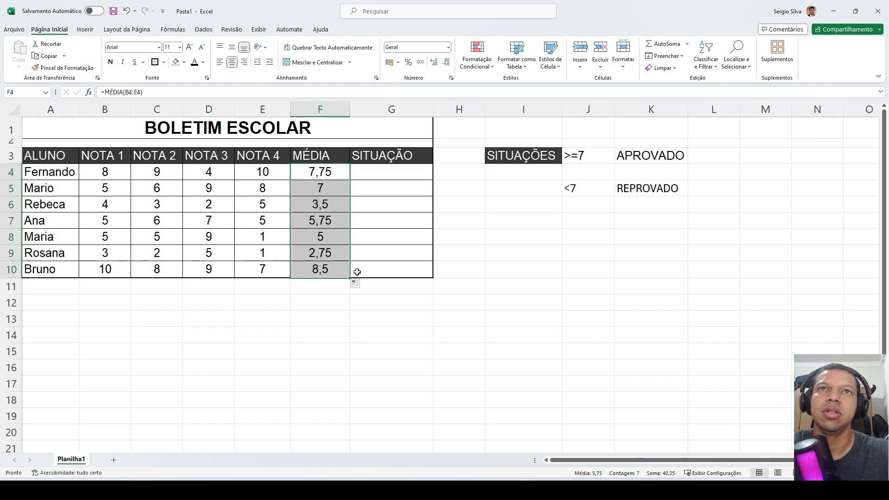
Review the pass and fail criteria in J3:K5 and the students' averages in F4:F10.
click(385, 175)
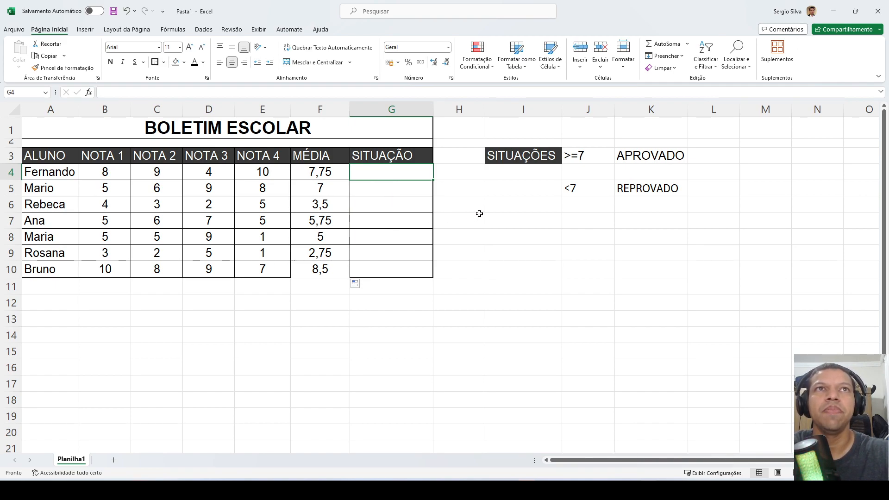
click(523, 158)
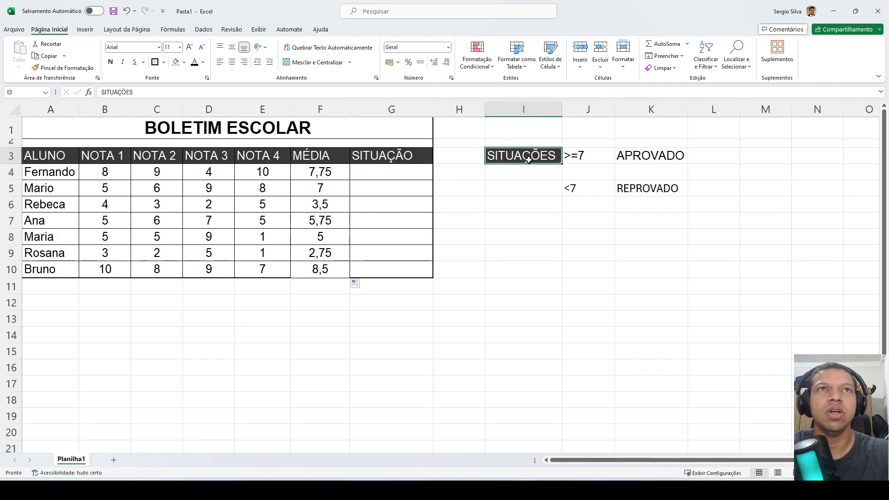
drag(592, 156, 629, 157)
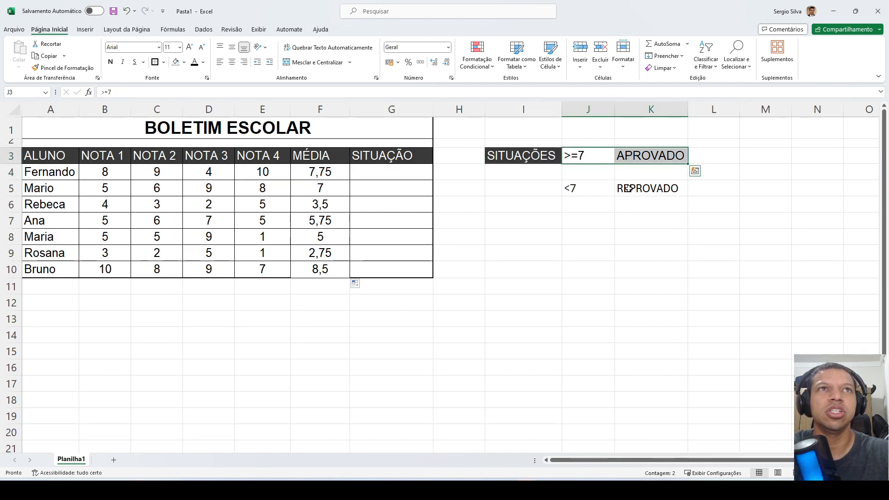
click(591, 158)
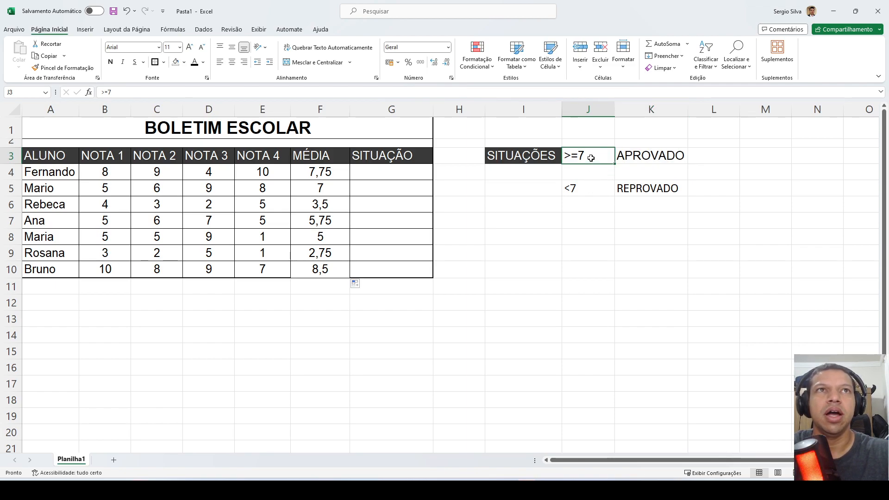
click(627, 155)
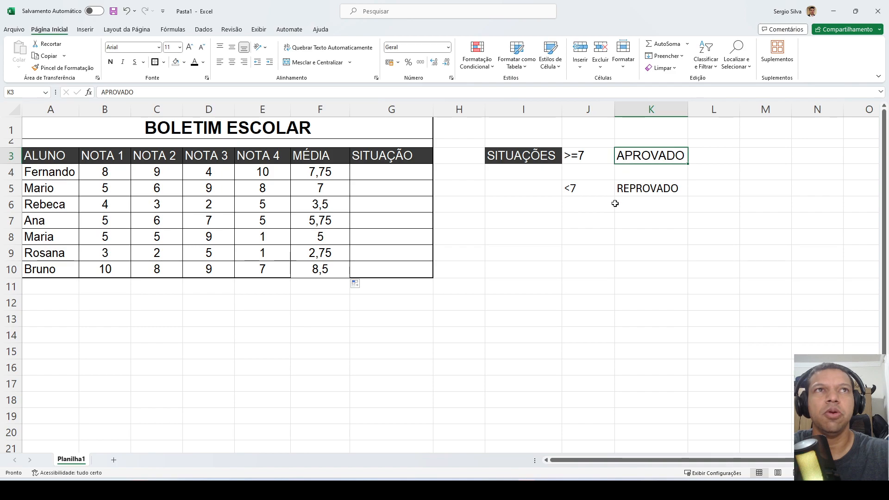
click(591, 192)
click(633, 190)
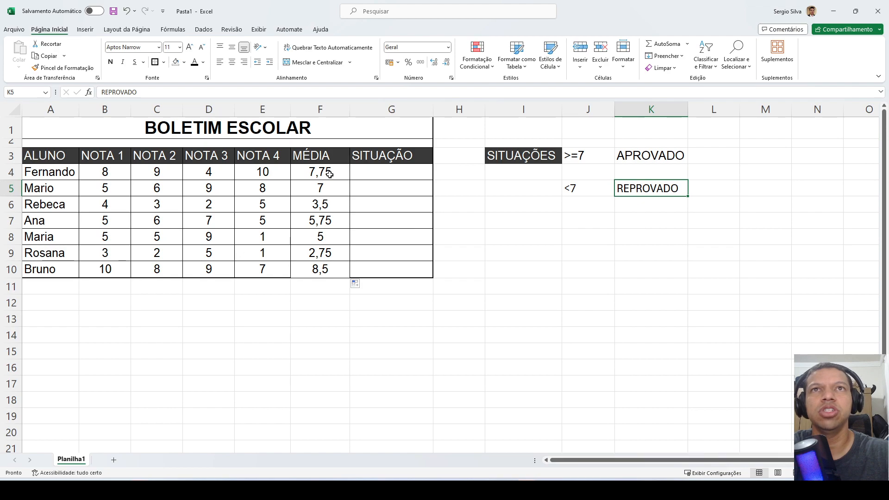
drag(328, 172, 324, 269)
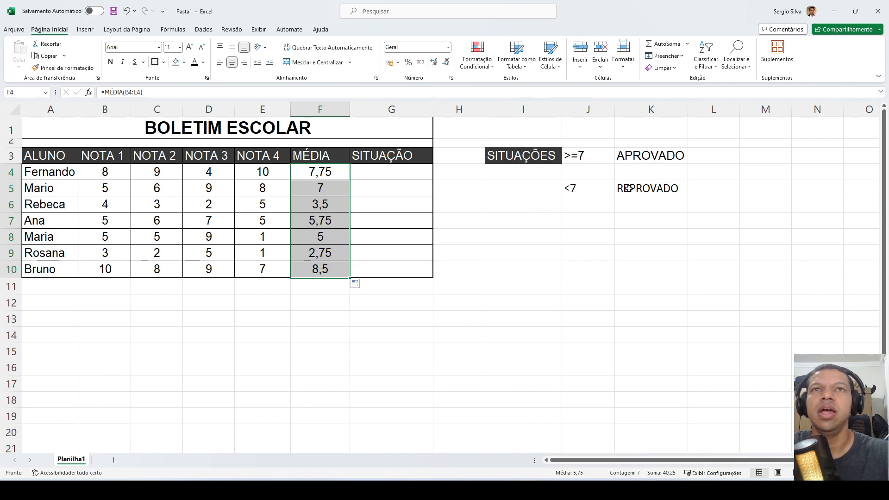
Start an SE formula in G4 with the logical test F4>=7, ready for its value-if-true argument.
click(379, 171)
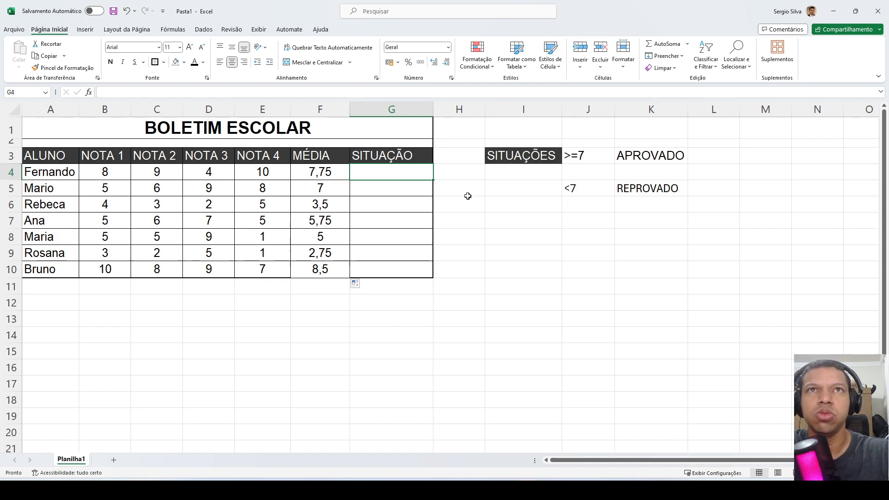
text(=SE)
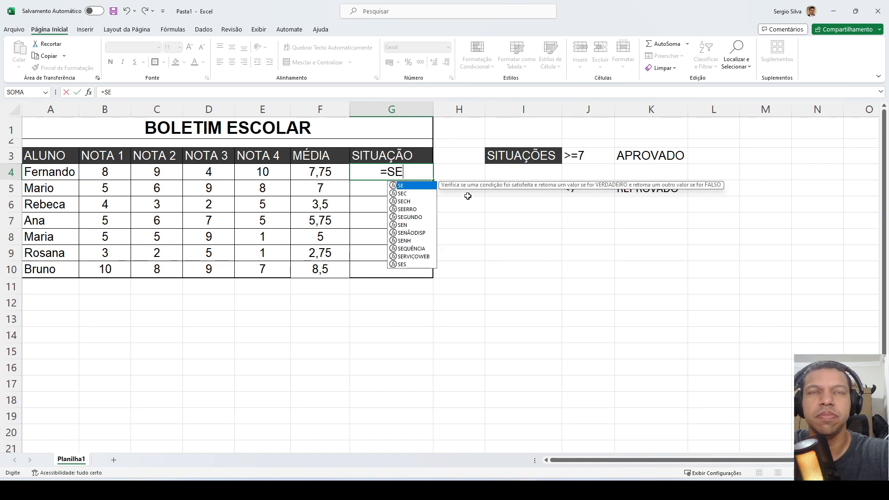
text(()
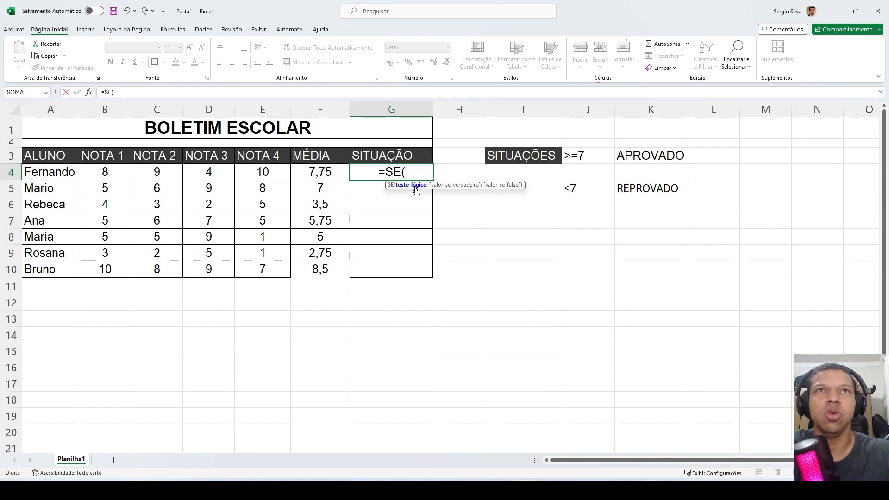
click(322, 174)
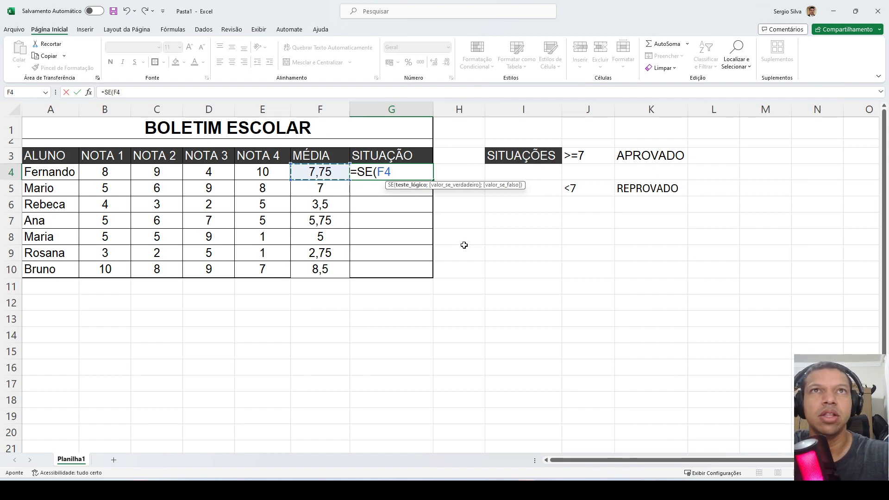
text(>)
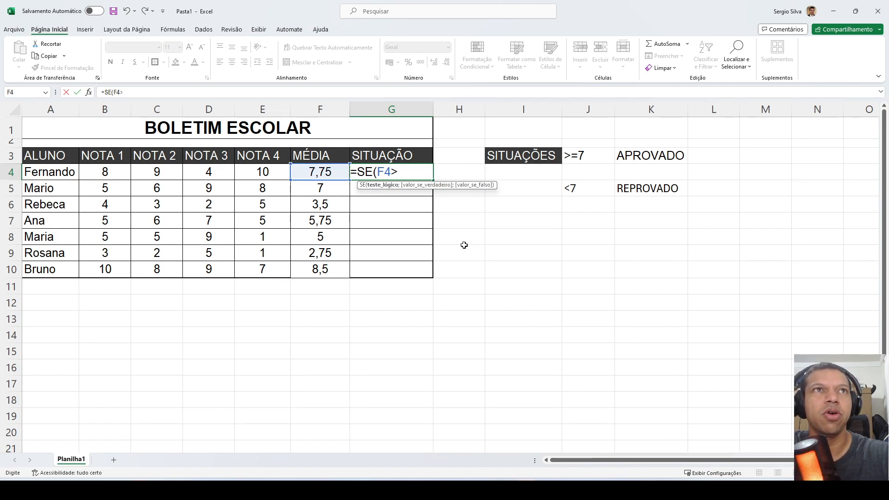
text(=7)
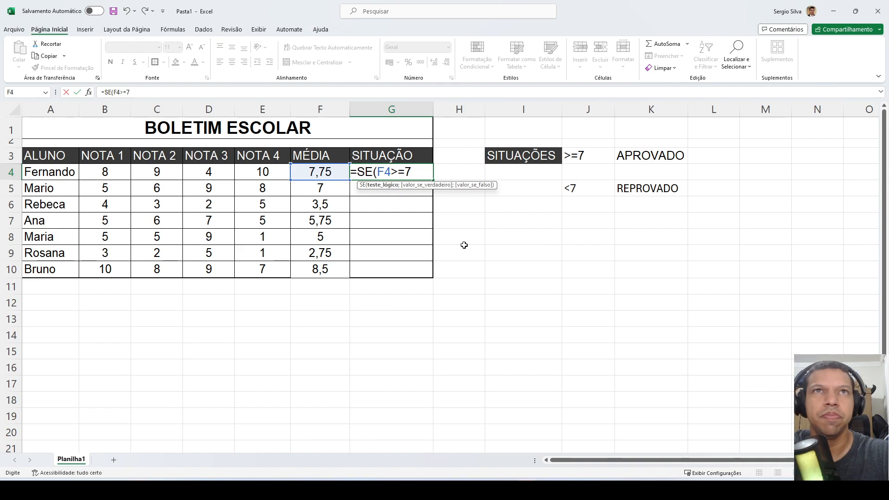
text(;)
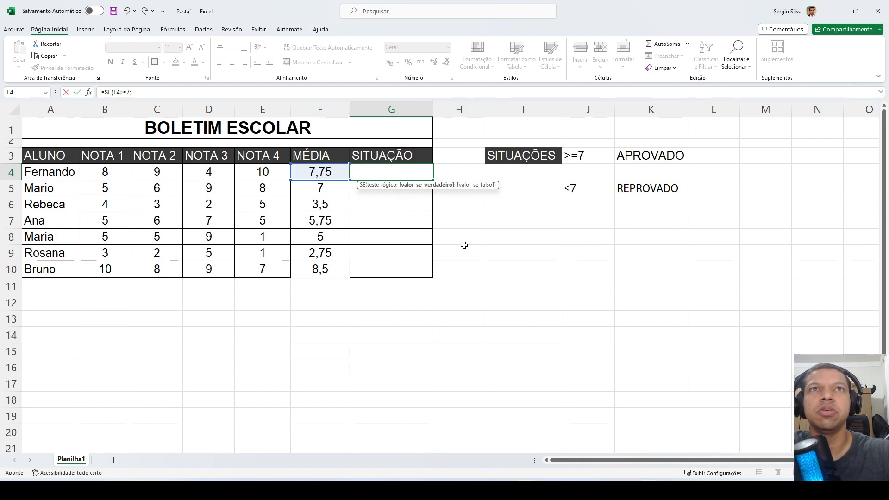
key(shift+Left)
key(BackSpace)
key(BackSpace)
key(BackSpace)
key(BackSpace)
key(BackSpace)
key(BackSpace)
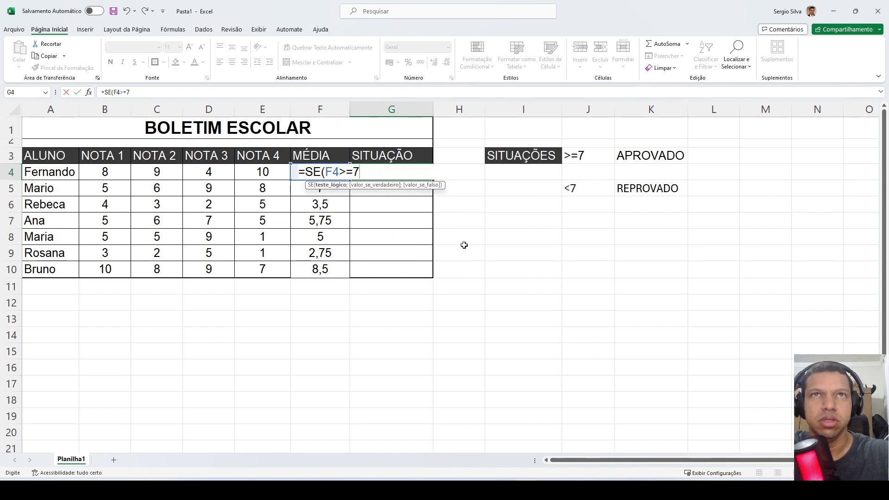
text(;)
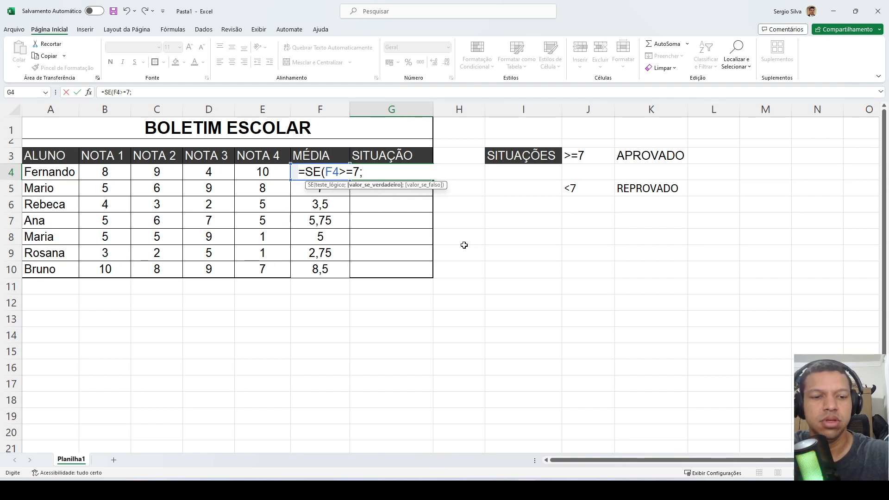
Complete the G4 formula as =SE(F4>=7;"APROVADO";"REPROVADO") and fill it down to G10.
text(")
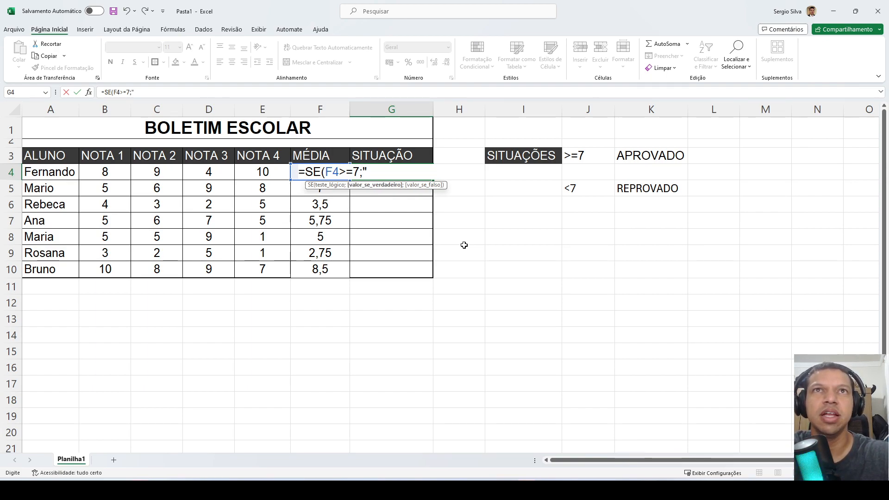
key(BackSpace)
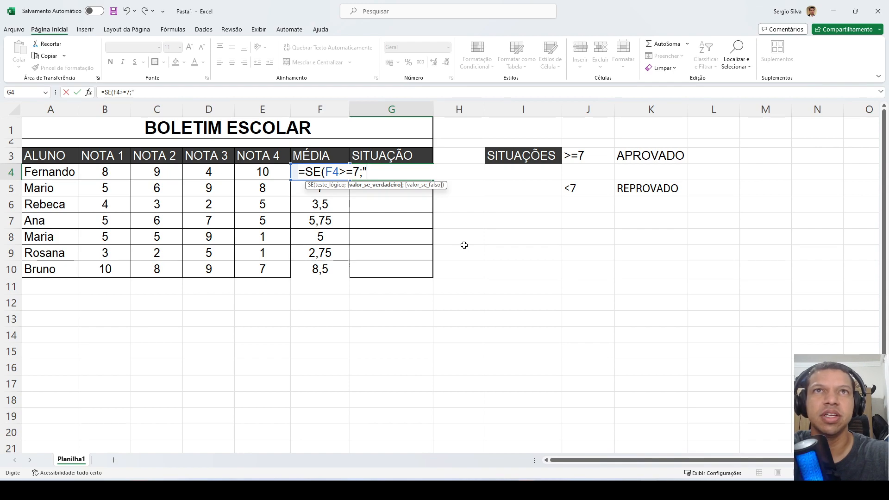
text("APROVADO")
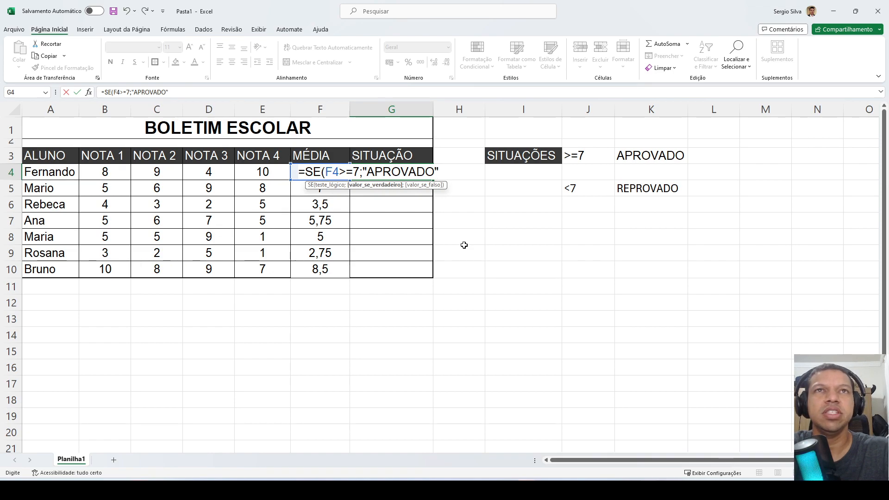
text(;)
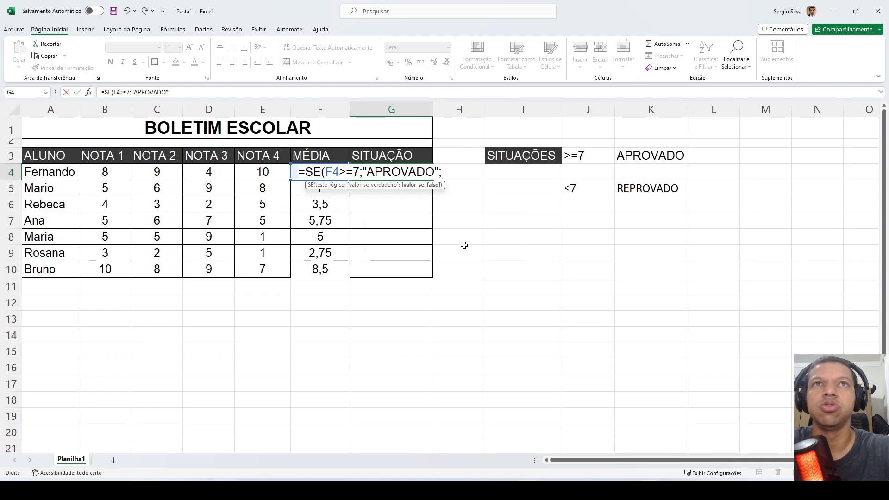
text("REPROVADO"))
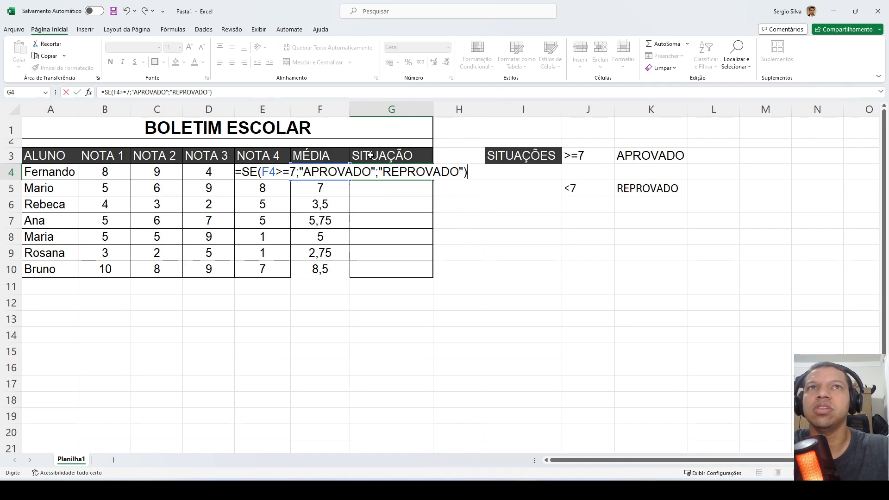
drag(467, 170, 234, 172)
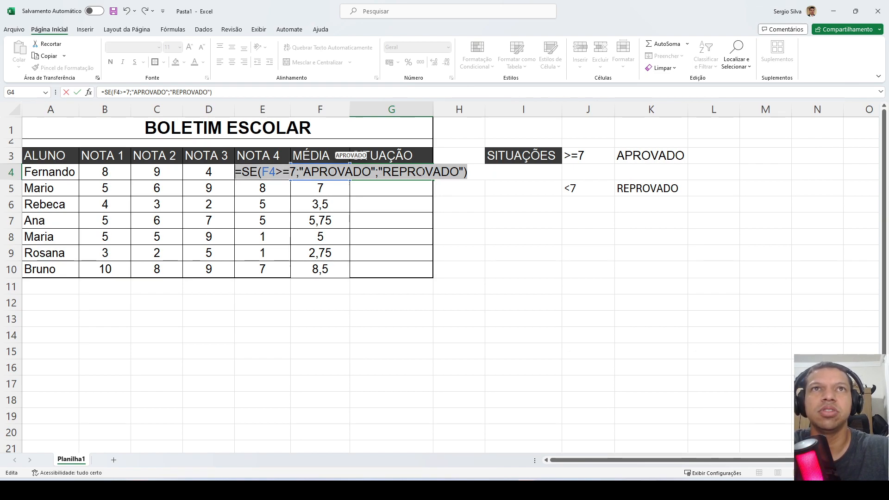
click(469, 173)
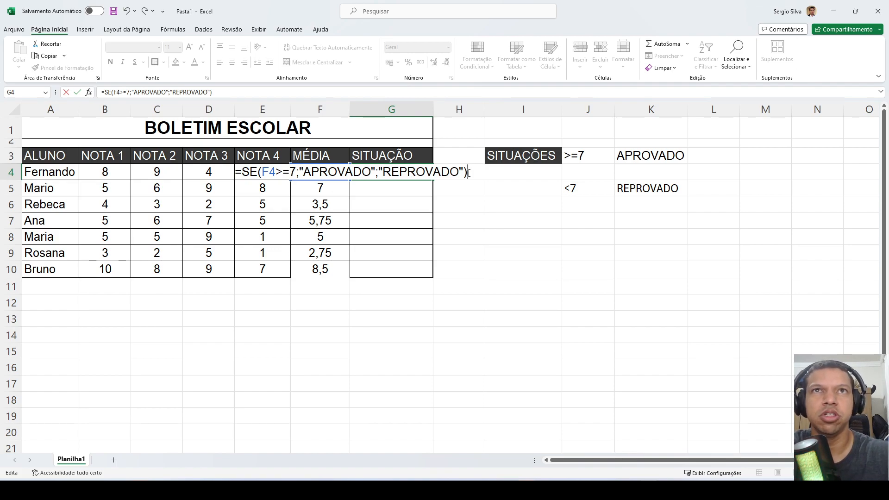
key(Return)
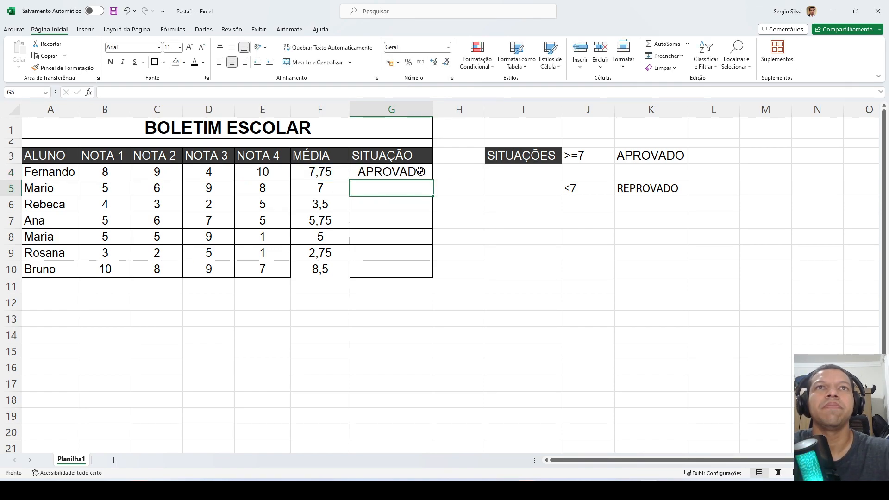
click(419, 171)
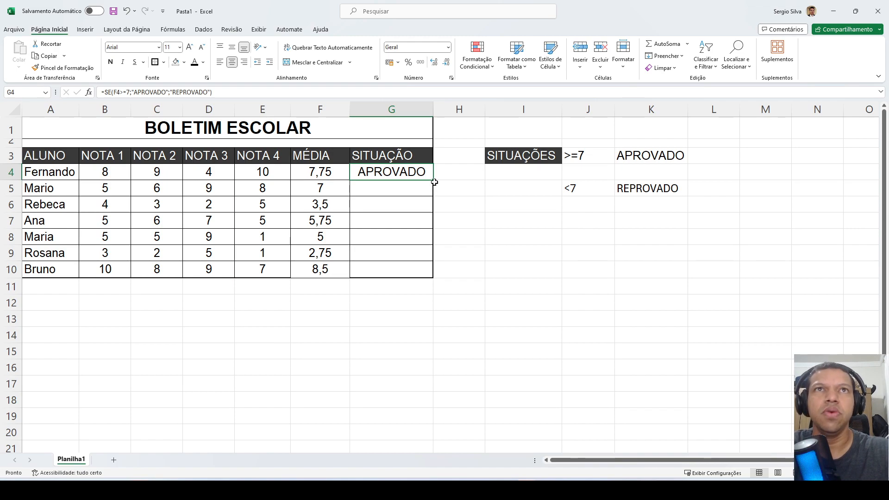
drag(434, 182, 449, 256)
Compare the averages in F4:F10 with the situations in G4:G10 and the passing criterion in J3:K3.
click(391, 176)
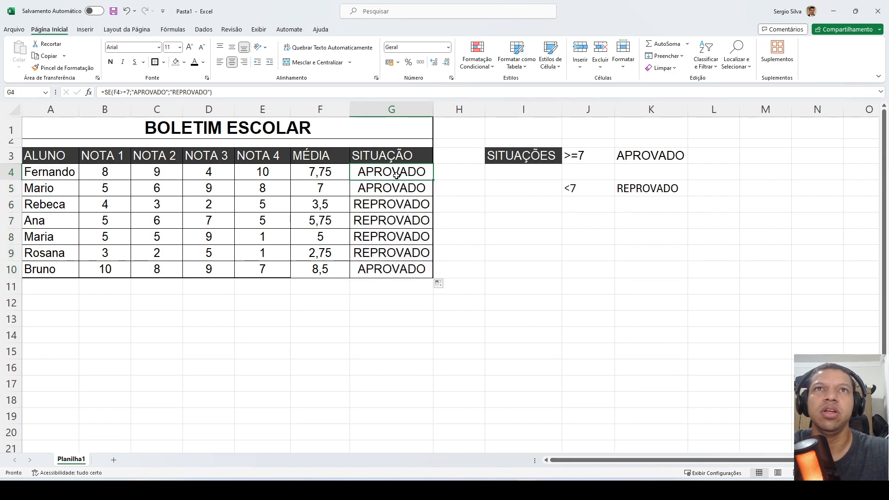
click(328, 173)
drag(330, 189, 376, 252)
click(338, 208)
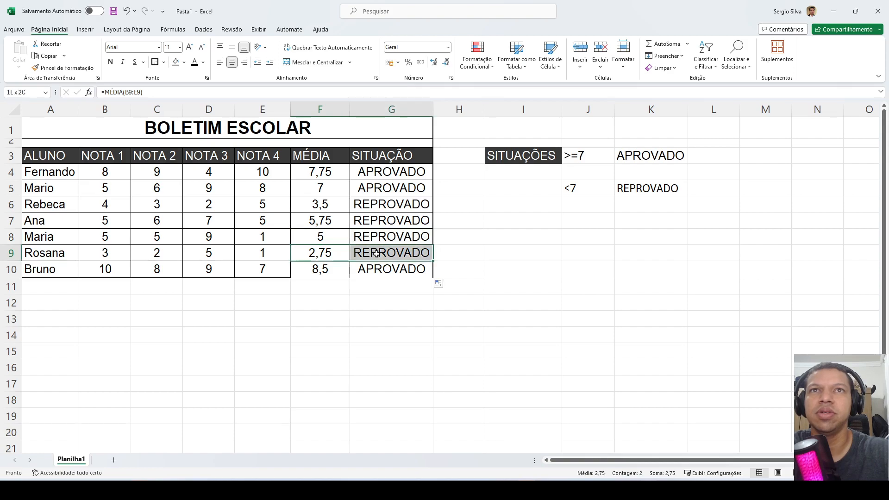
drag(319, 267, 364, 272)
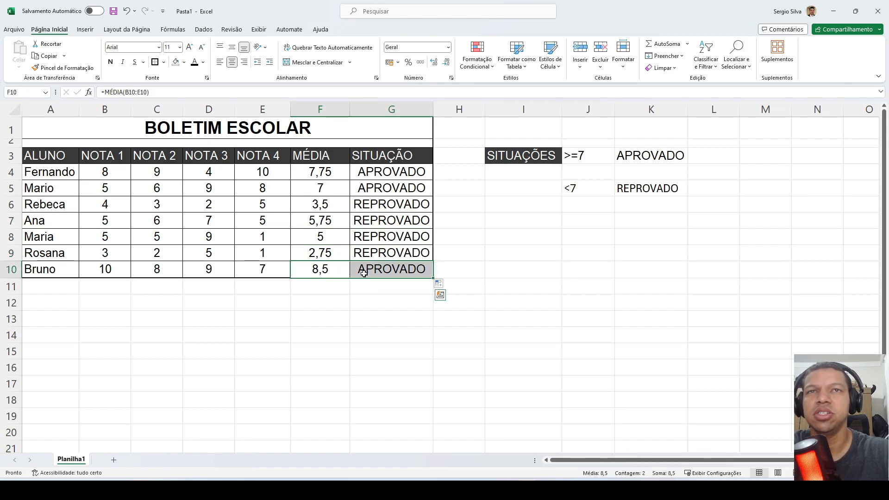
click(398, 173)
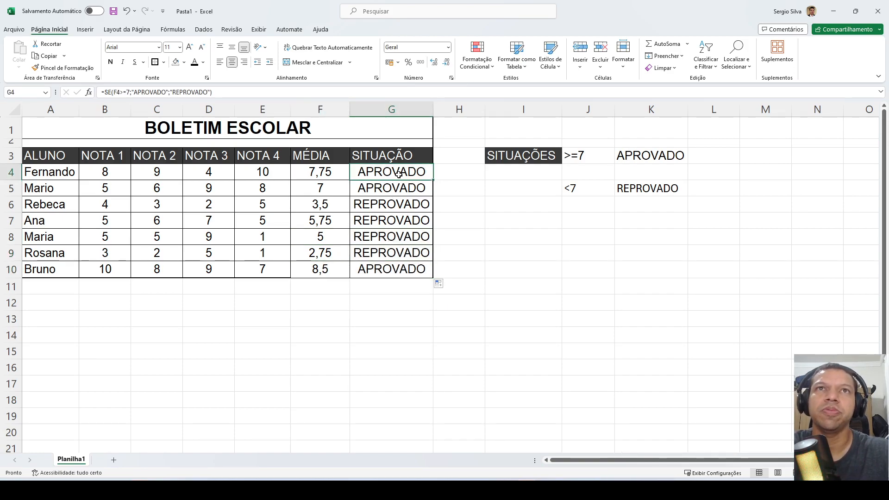
click(484, 267)
click(491, 268)
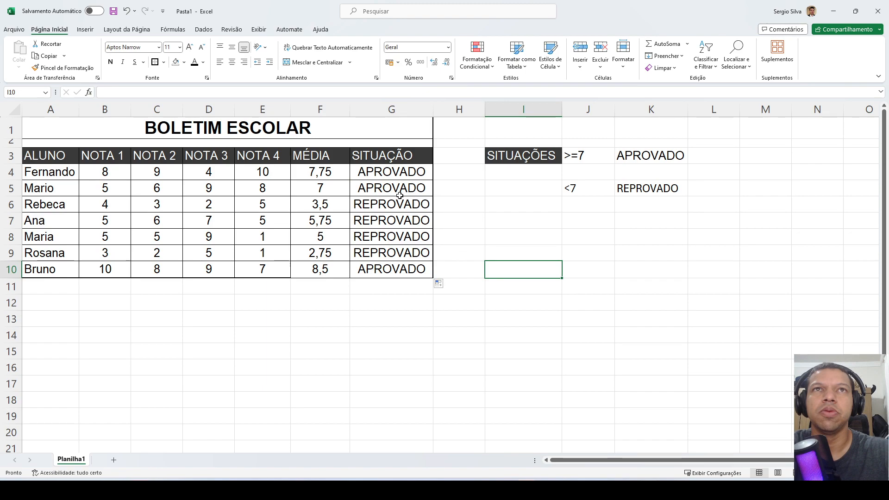
click(592, 155)
click(629, 156)
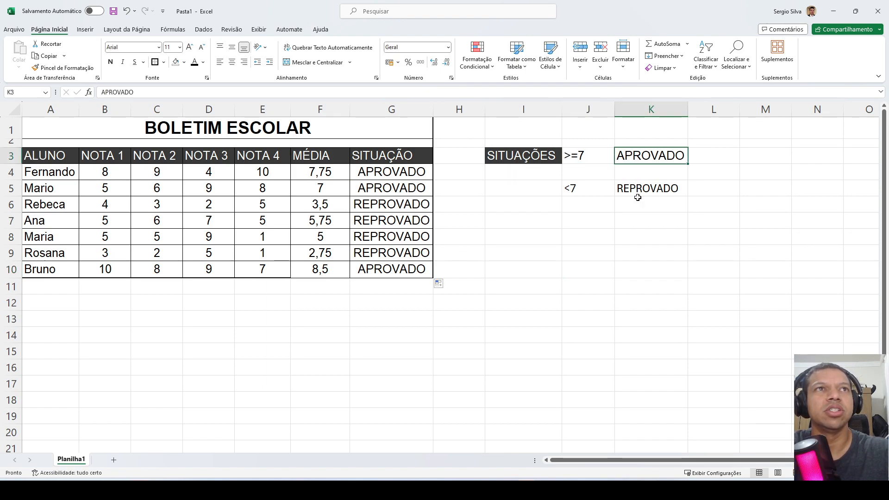
Widen column K slightly and add an intermediate criterion with >=5 E <7 in J4 and EXAME in K4.
drag(688, 110, 695, 110)
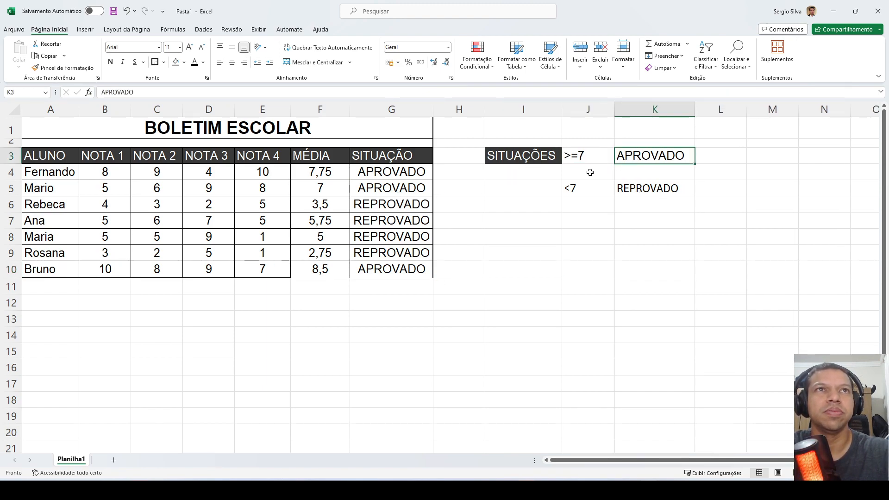
click(588, 173)
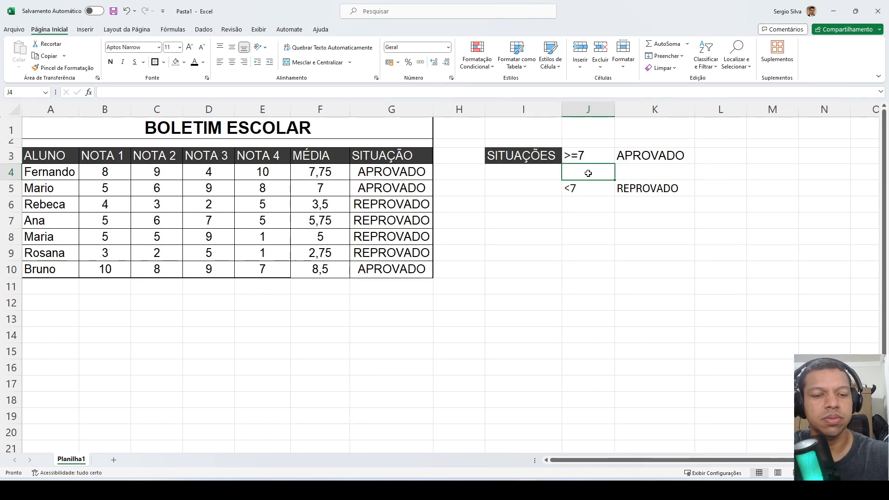
text(>=5)
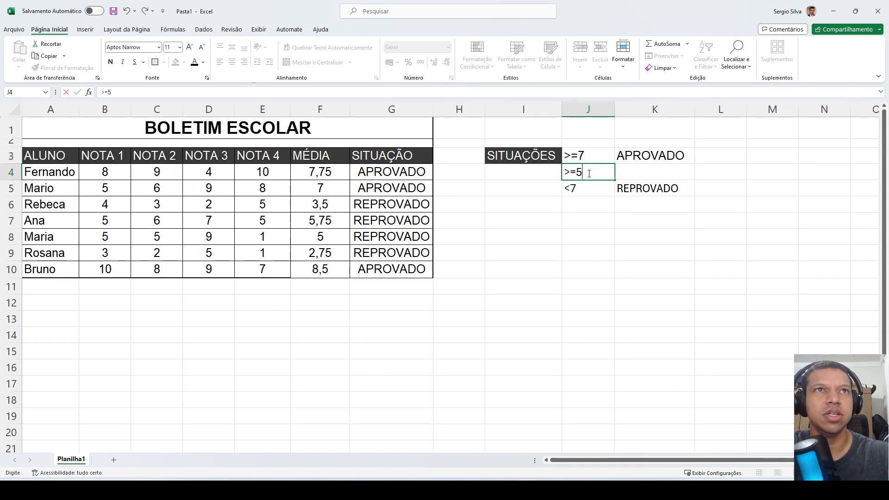
text( E MEN)
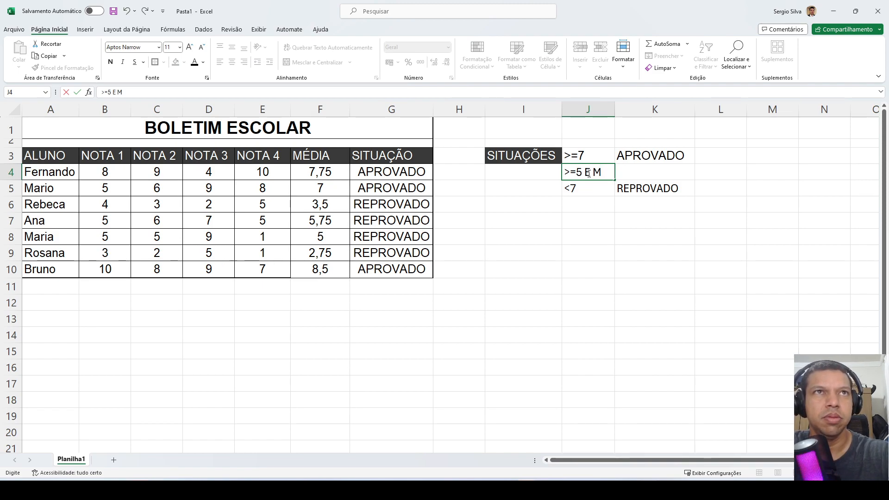
key(BackSpace)
key(BackSpace)
key(BackSpace)
key(BackSpace)
text(<7)
key(Tab)
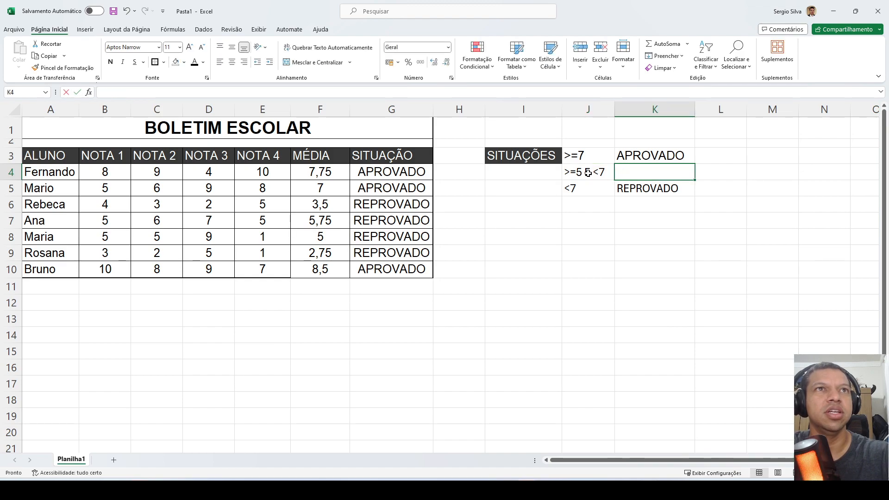
text(EXAME)
key(Return)
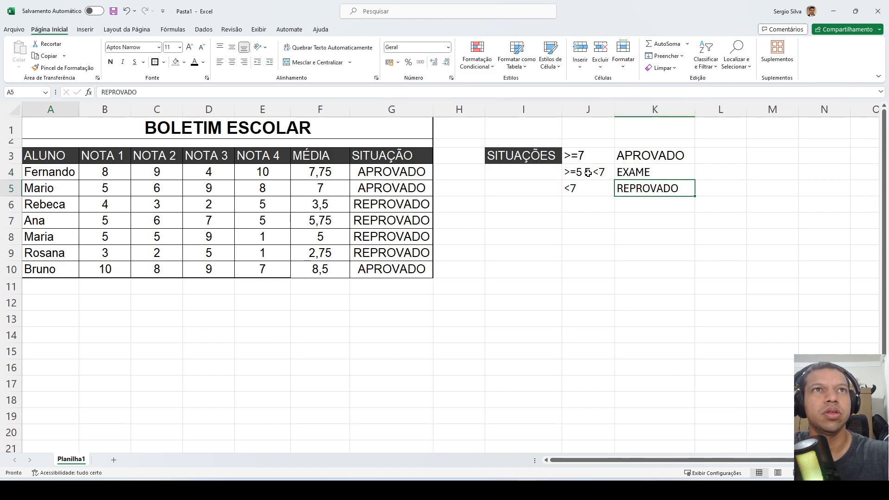
Change the REPROVADO criterion in J5 to <5.
click(594, 191)
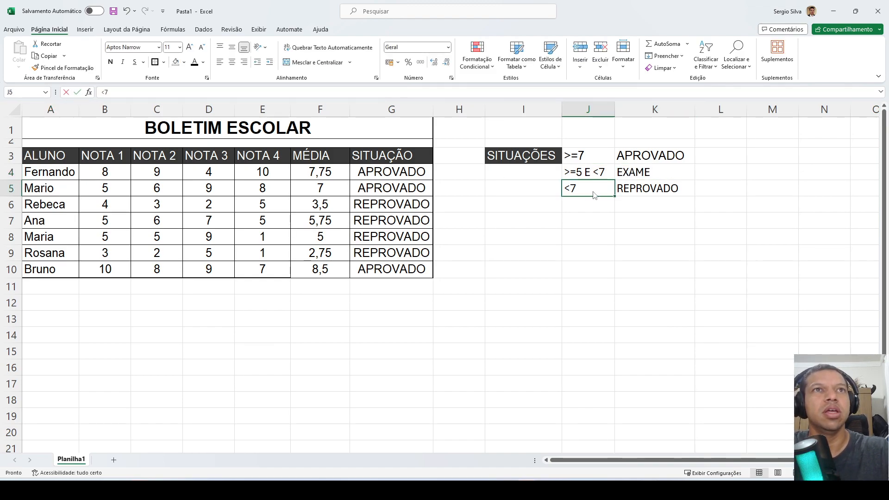
double_click(594, 192)
key(BackSpace)
text(5)
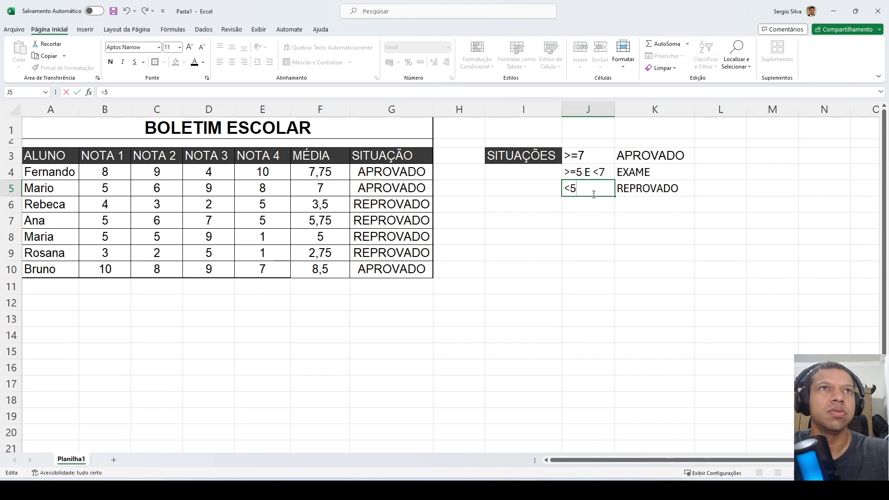
click(626, 201)
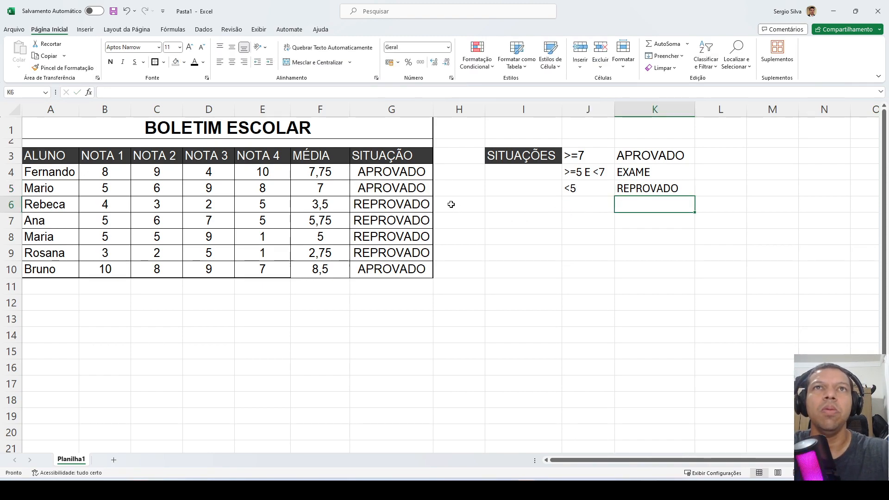
Clear the situation formulas from G4:G10 and select G4 for a new formula.
click(420, 175)
drag(419, 177, 419, 272)
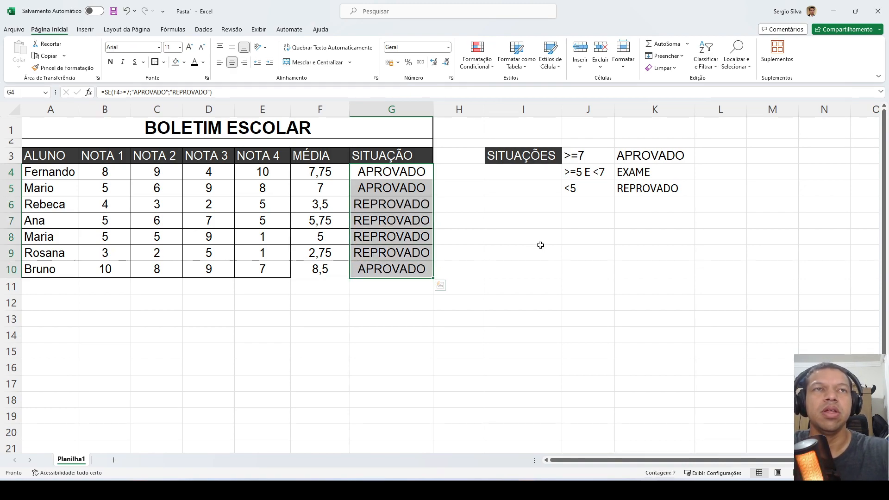
key(Delete)
click(413, 174)
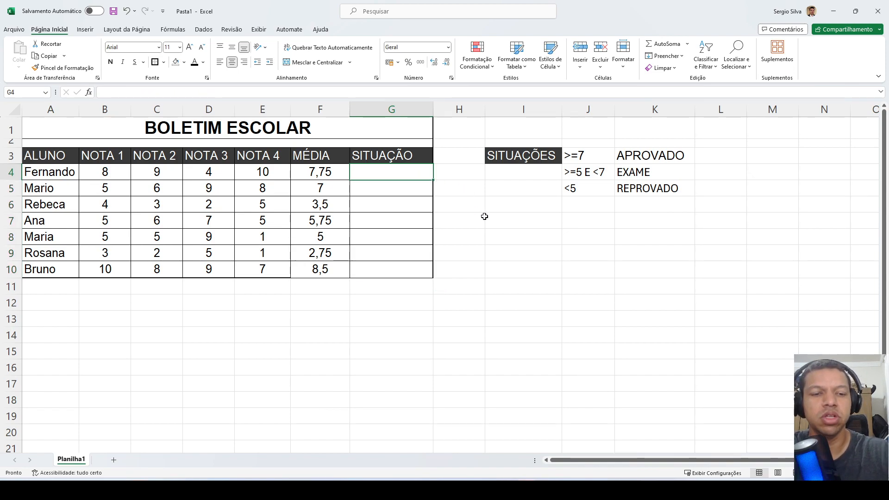
Begin an SE formula in G4 that tests F4>=7 and returns "APROVADO" when true.
text(=)
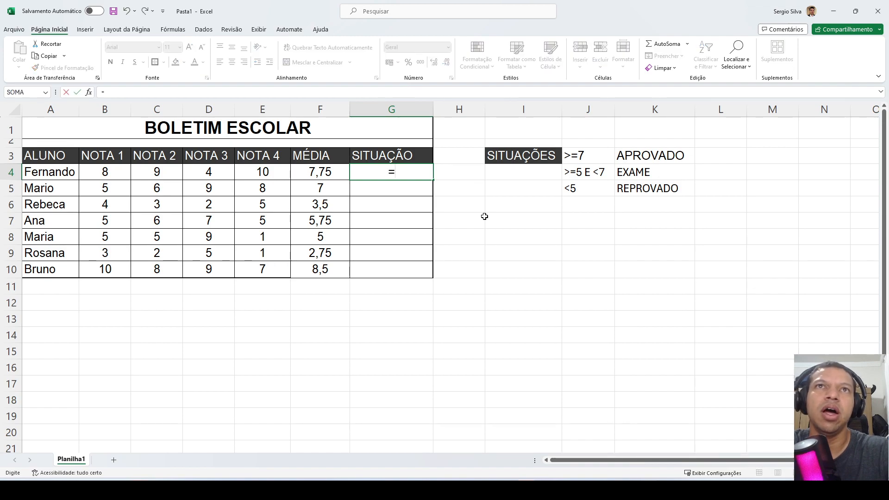
text(SE()
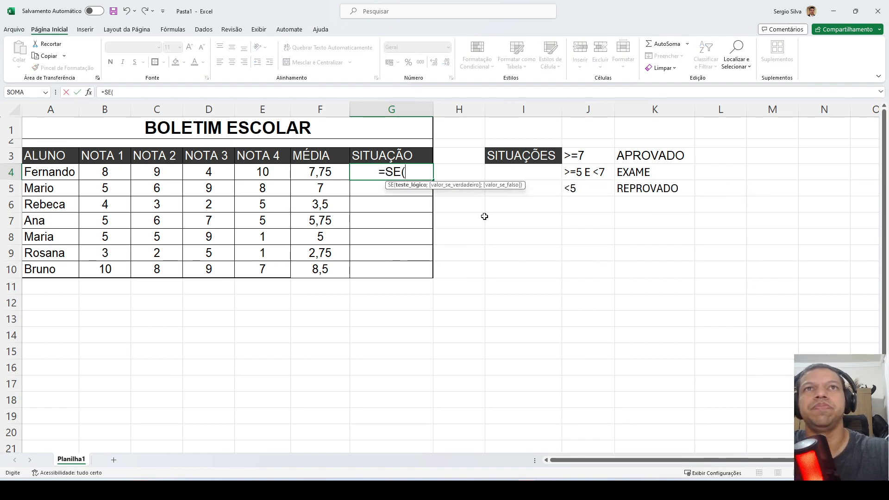
click(326, 170)
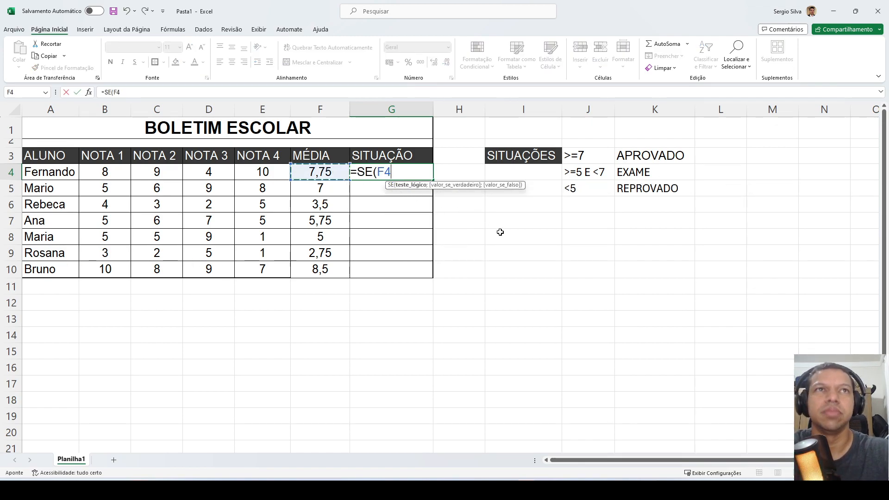
text(>=)
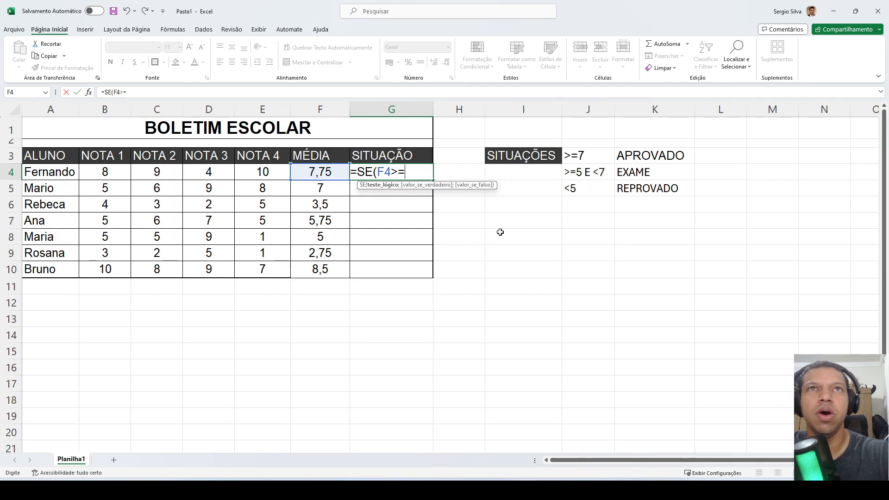
text(7;"APROVAD)
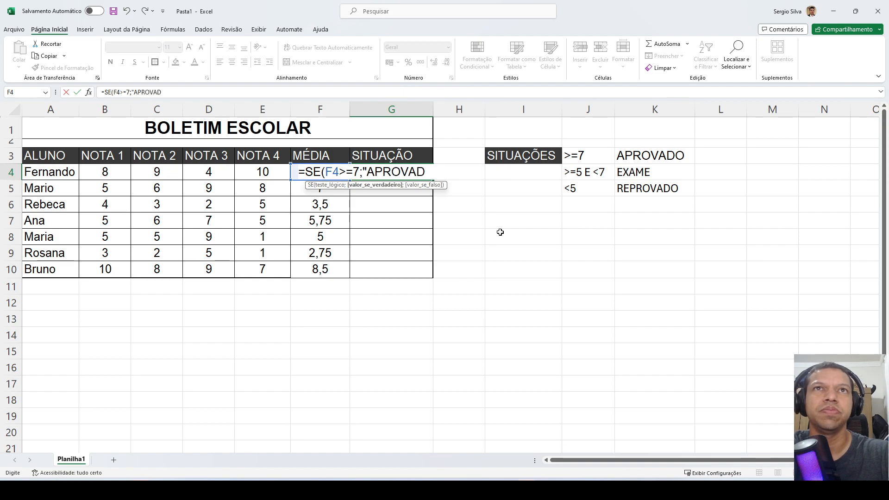
text(O";)
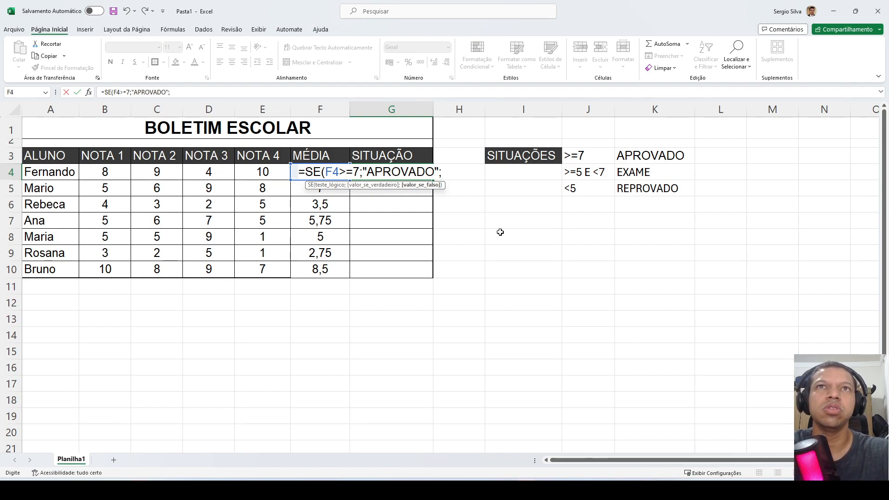
Nest a second SE as the false value, testing F4>=5 for "EXAME" and otherwise "REPROVADO", and close both functions.
text(SE)
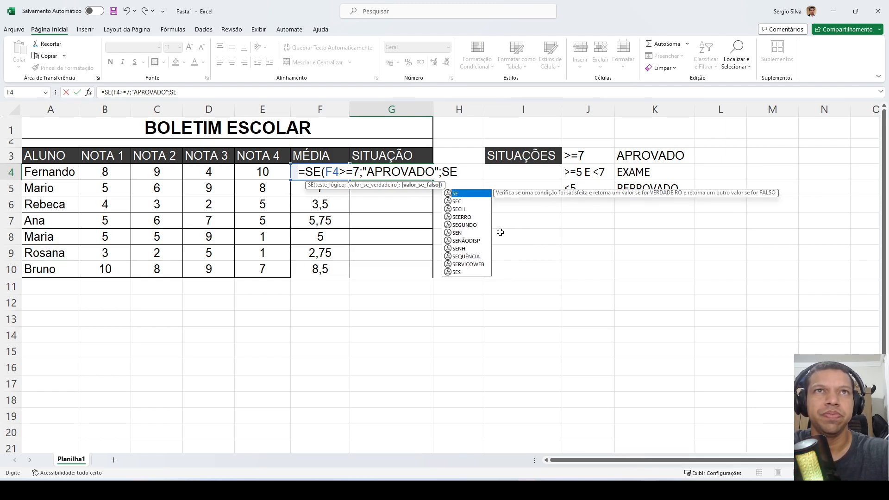
text(()
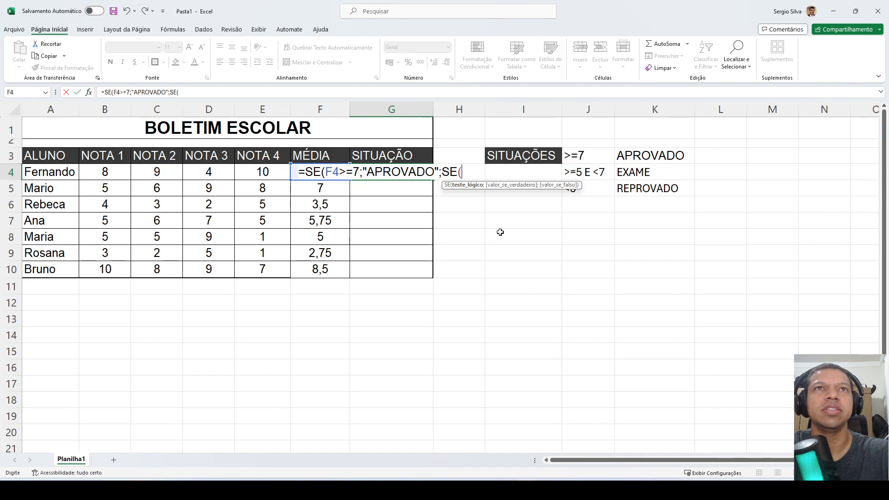
text(F4)
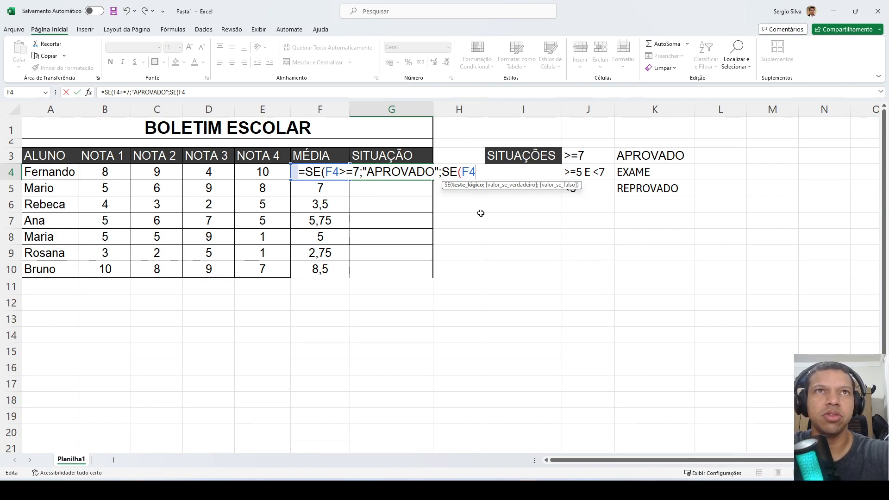
text(;)
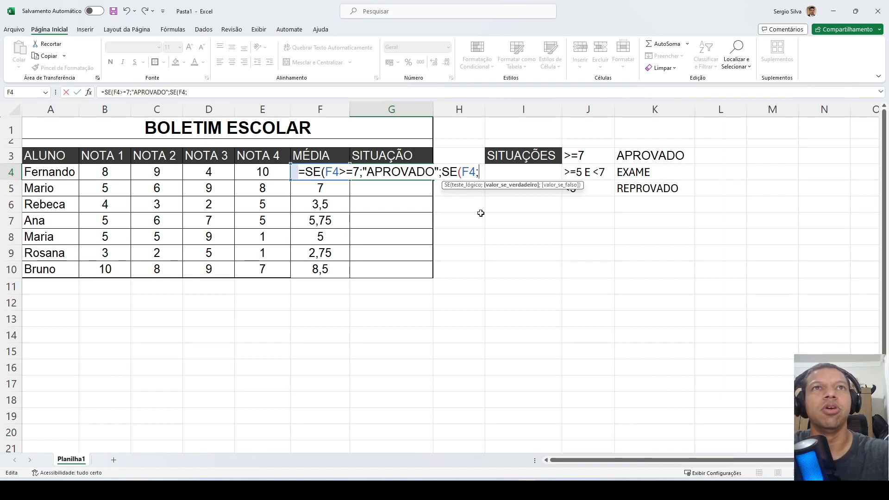
key(BackSpace)
text(>)
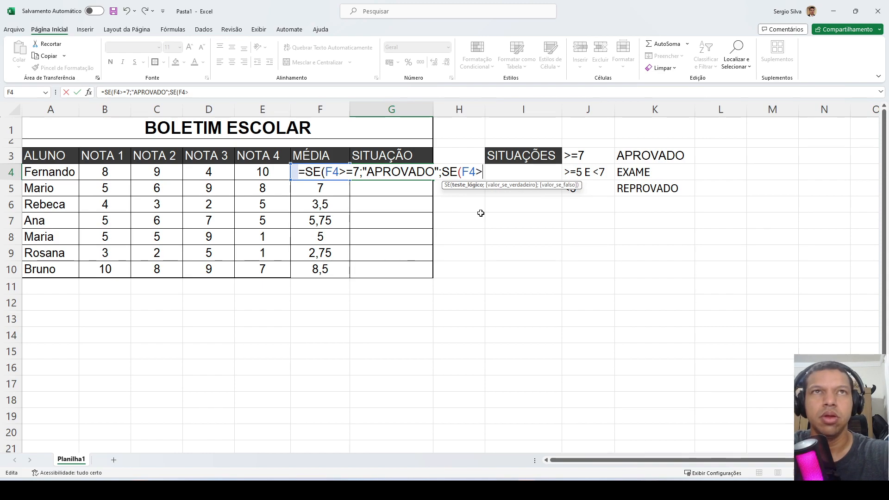
text(=5;"EXAME")
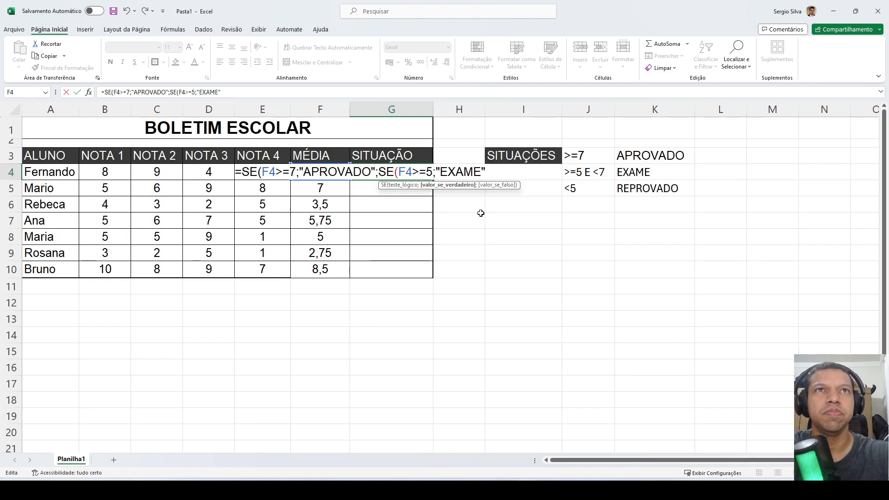
text(;)
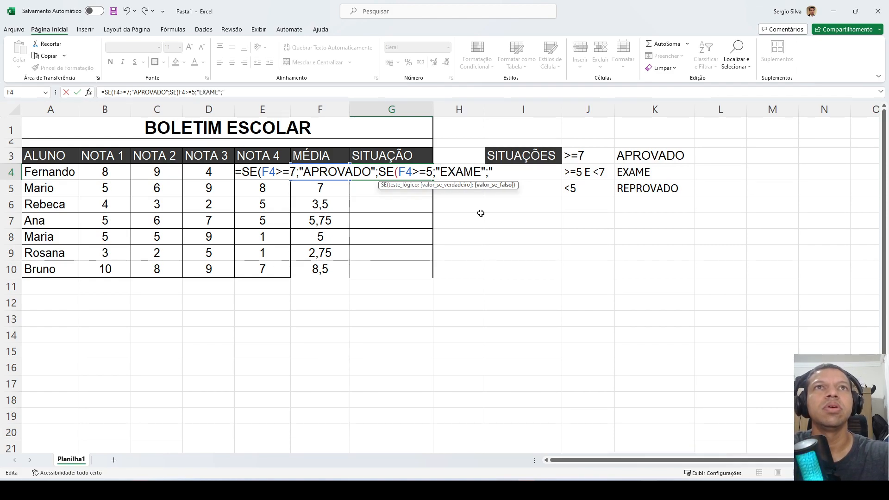
text("REPROVADO"))
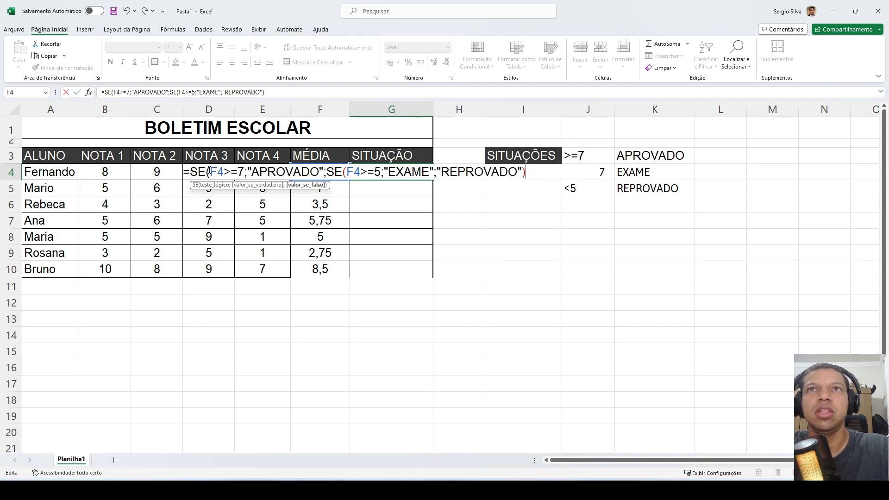
text())
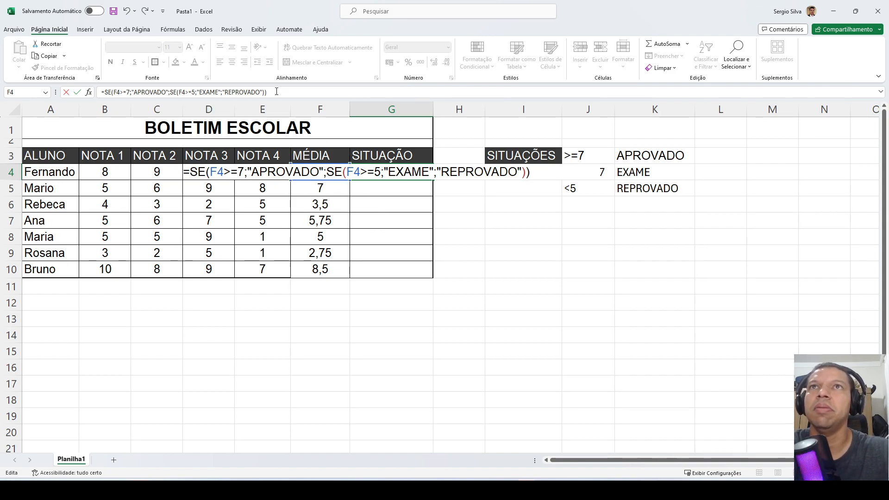
Examine the nested G4 formula part by part: the F4>=7 test, the inner SE and the "REPROVADO" fallback.
drag(530, 172, 183, 172)
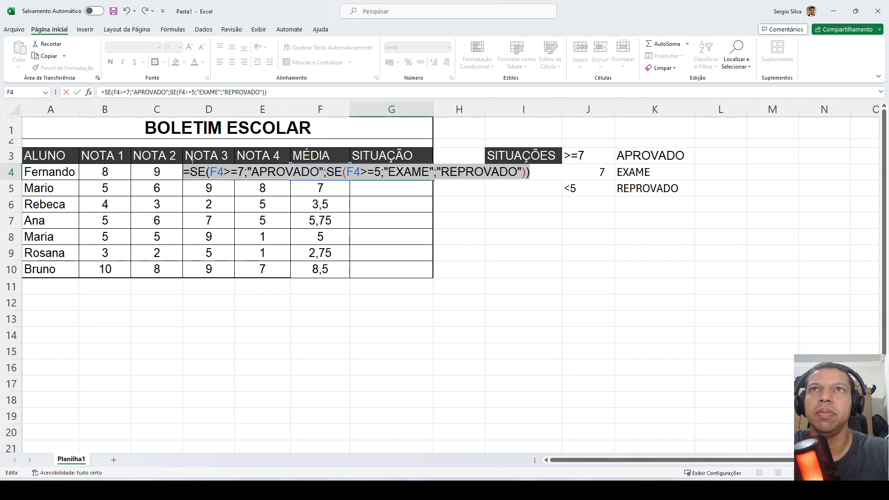
drag(267, 92, 94, 95)
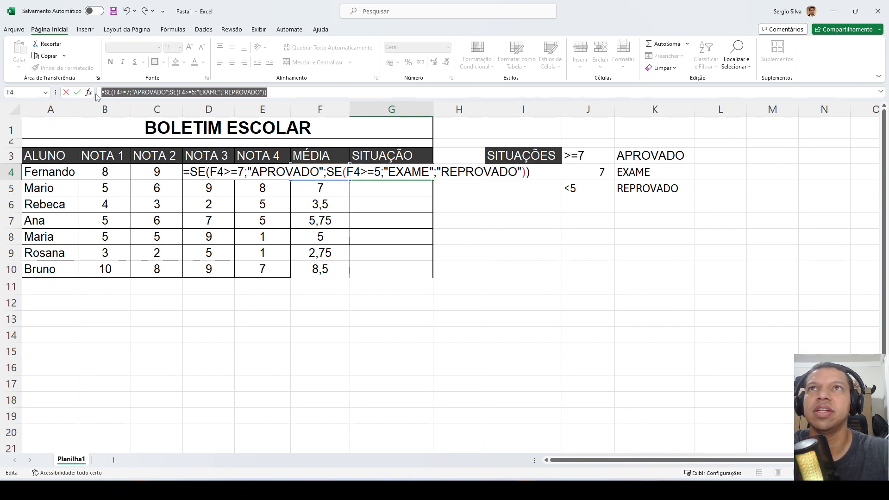
click(121, 92)
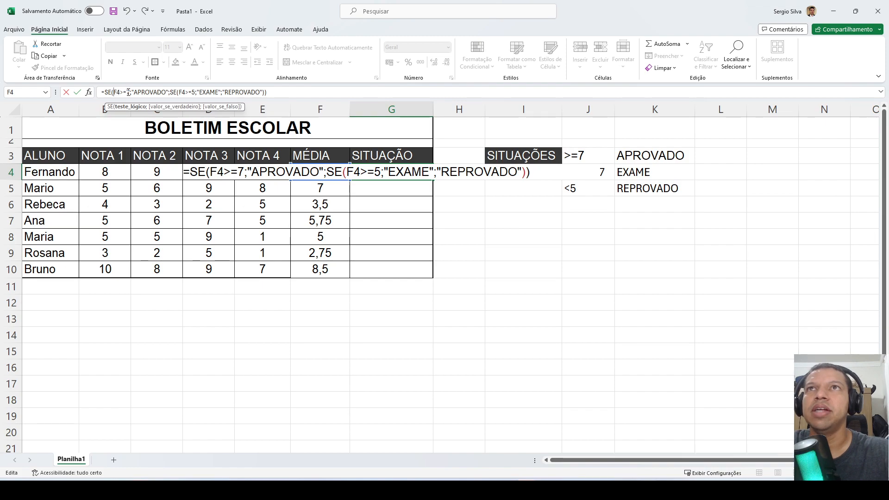
drag(132, 92, 169, 92)
click(169, 92)
click(170, 92)
drag(170, 92, 176, 92)
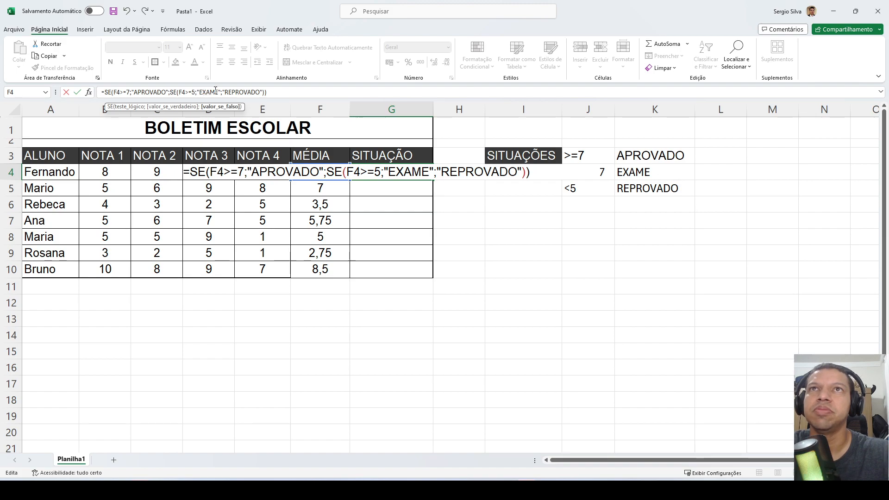
click(271, 91)
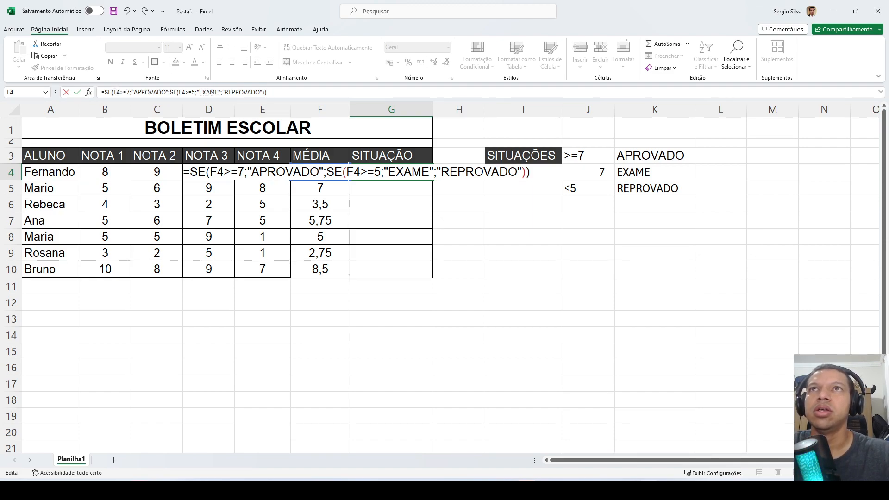
drag(114, 92, 167, 92)
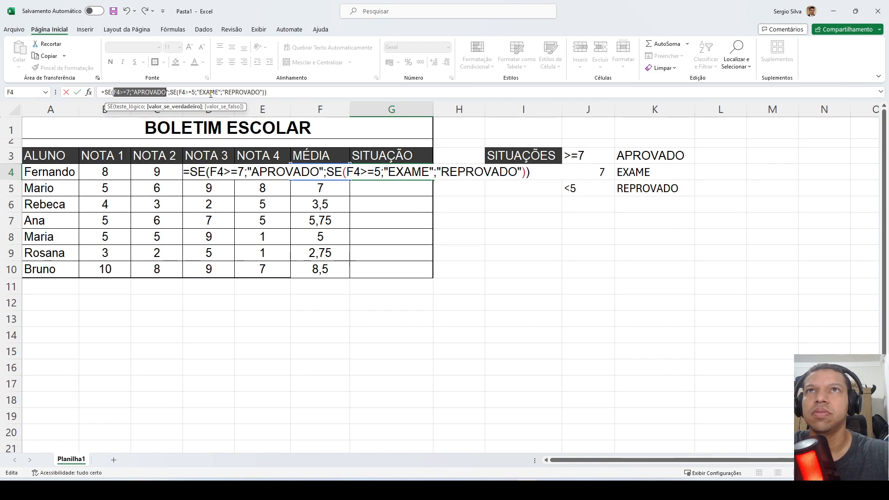
drag(179, 91, 262, 90)
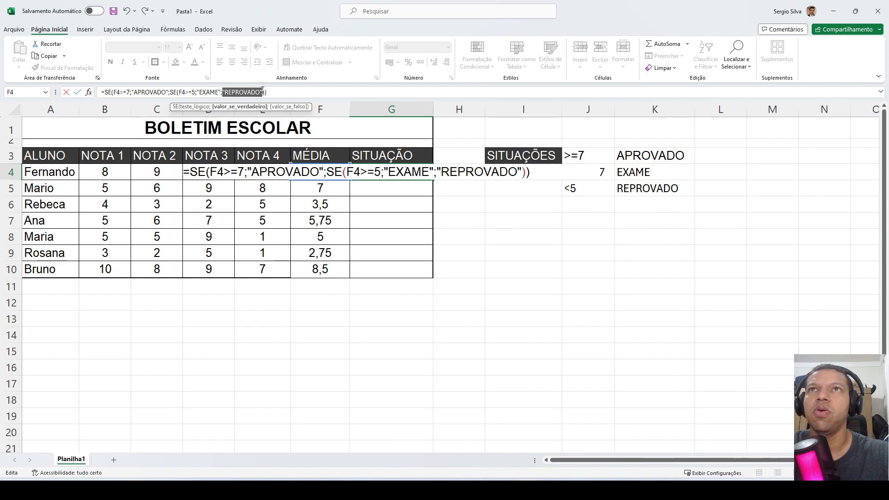
click(226, 92)
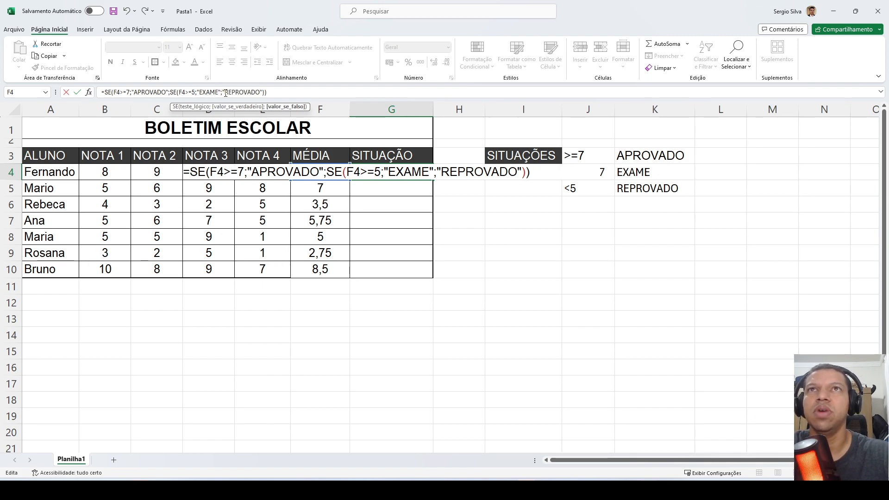
drag(232, 92, 261, 92)
click(272, 91)
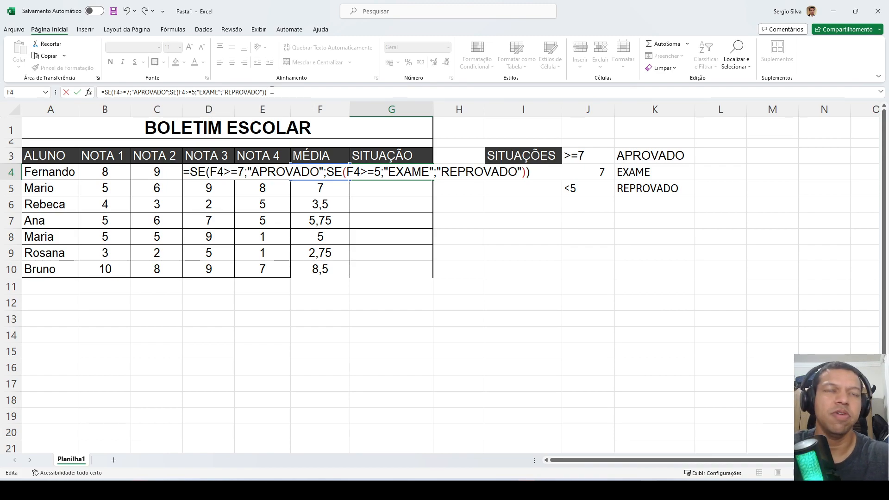
Commit the nested SE formula in G4 and fill it down through G10.
key(Return)
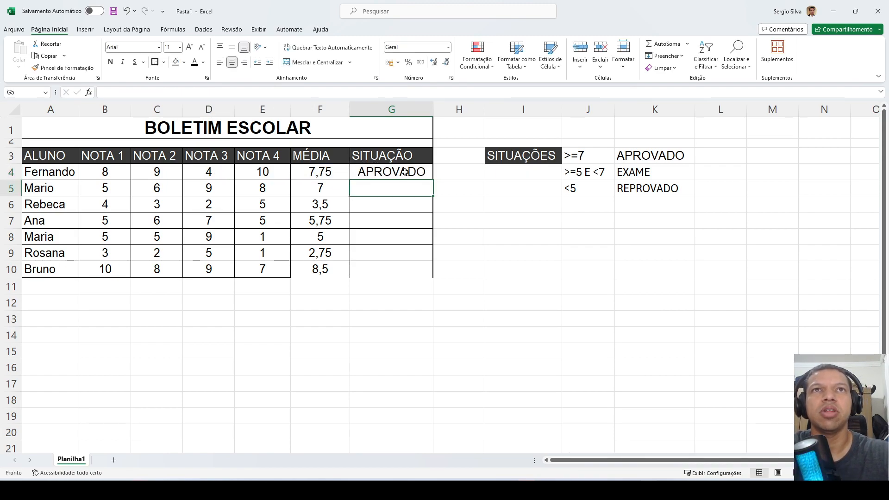
click(406, 172)
drag(433, 180, 429, 274)
Check the filled situations in column G against the students' averages in column F.
drag(411, 172, 392, 191)
click(385, 202)
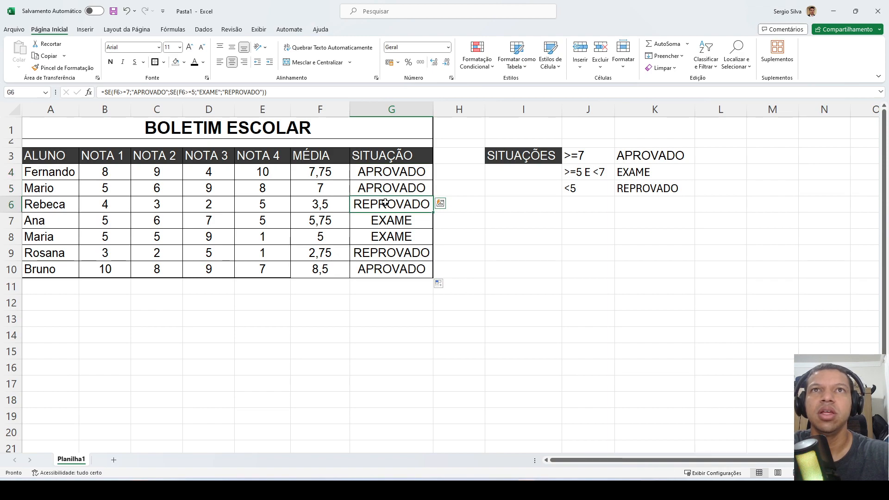
click(336, 204)
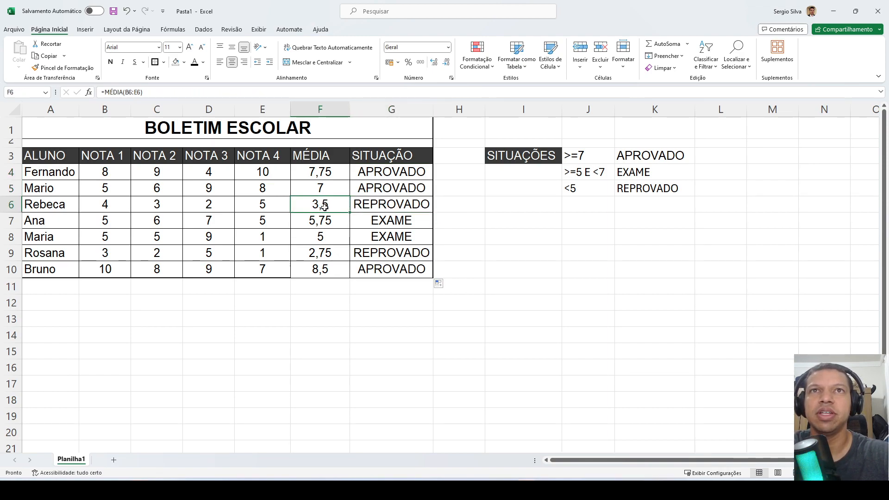
drag(334, 225, 374, 270)
click(324, 251)
click(528, 287)
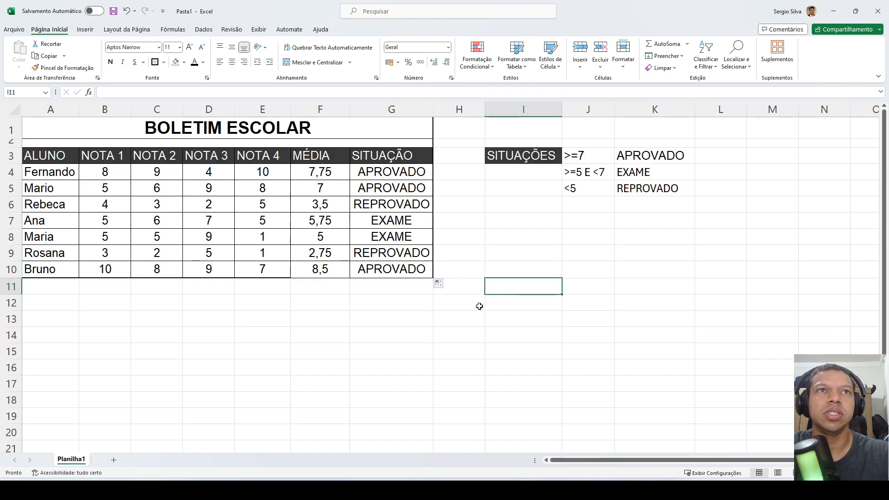
click(443, 312)
click(471, 286)
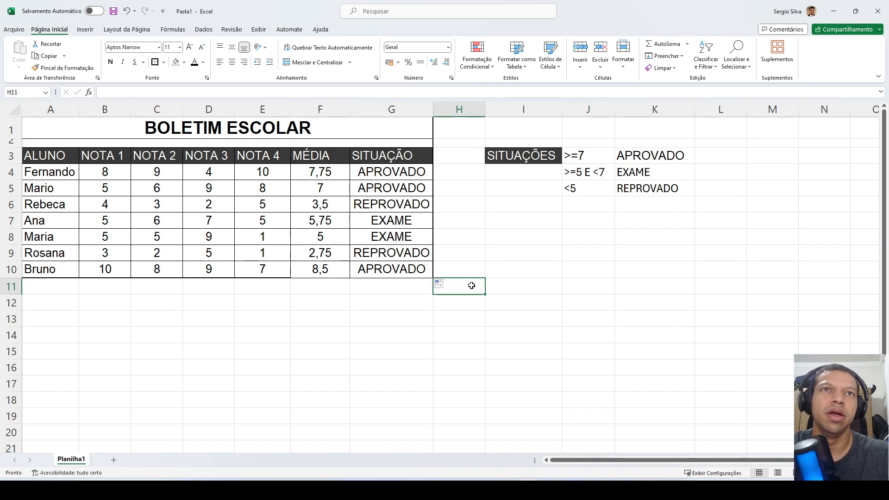
click(492, 286)
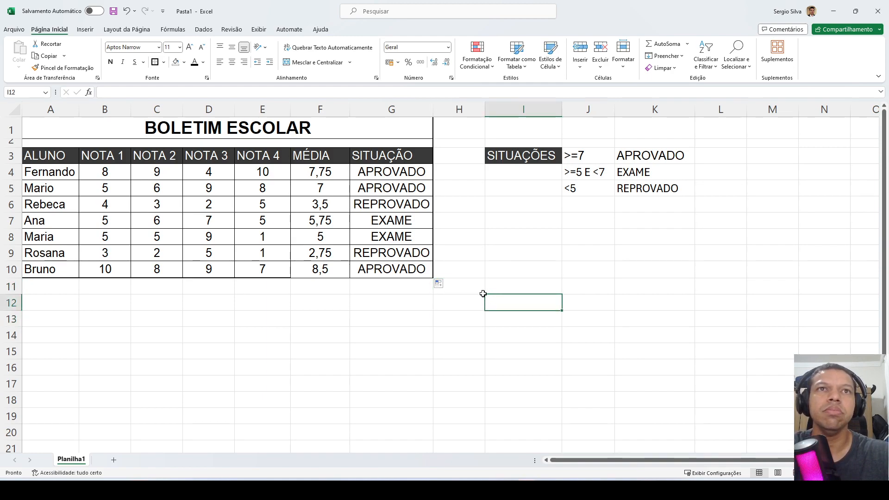
click(473, 289)
click(490, 299)
click(477, 289)
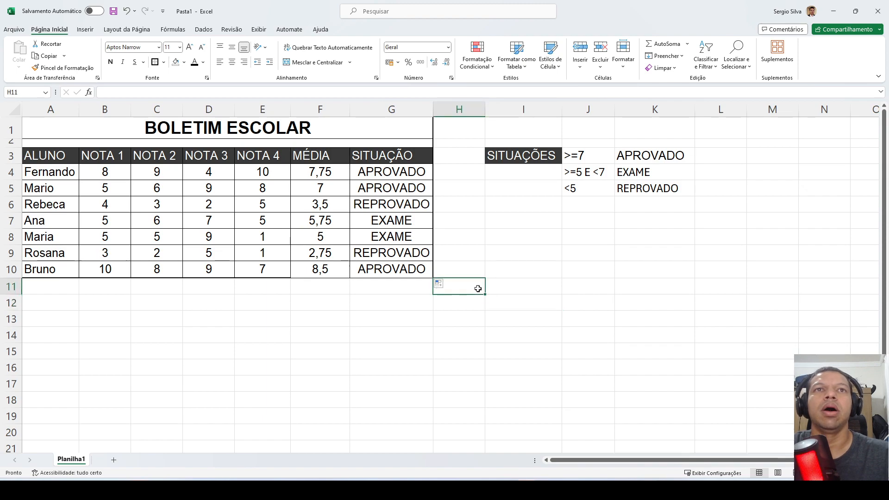
click(499, 304)
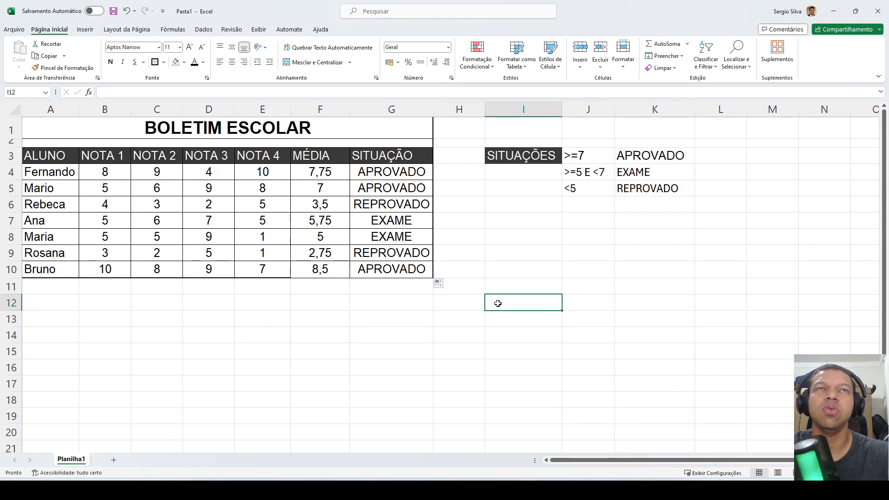
click(473, 284)
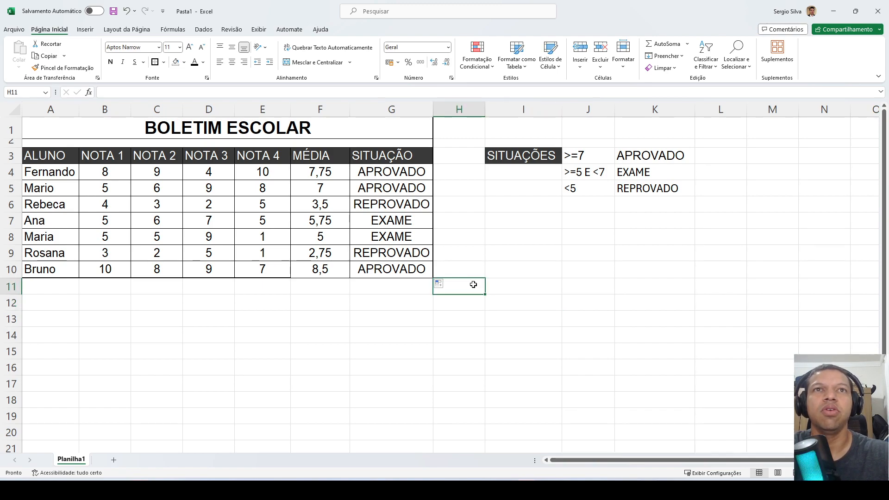
Review the situations in G4:G10, looking at the APROVADO, EXAME and REPROVADO groups.
click(424, 174)
drag(424, 174, 436, 276)
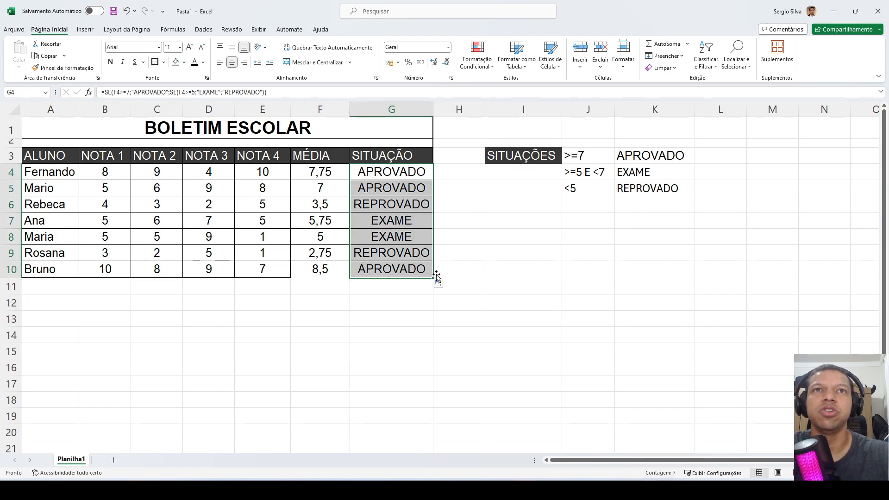
click(467, 291)
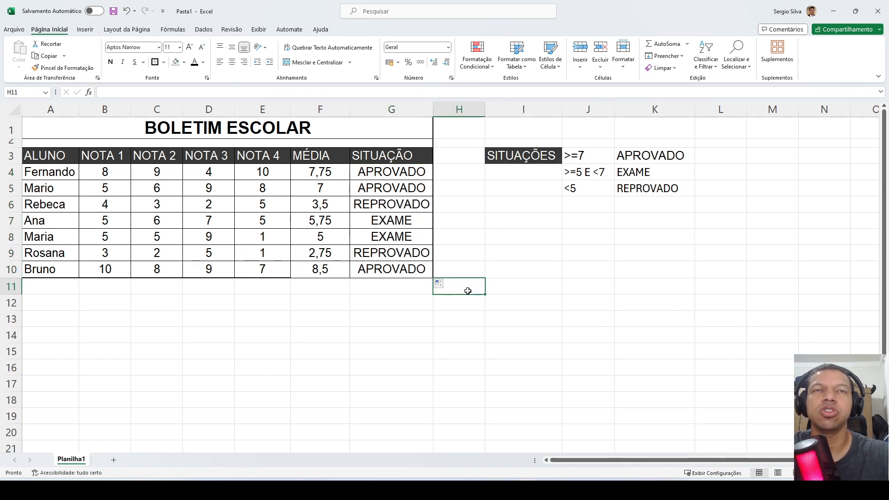
click(407, 174)
drag(407, 175, 398, 183)
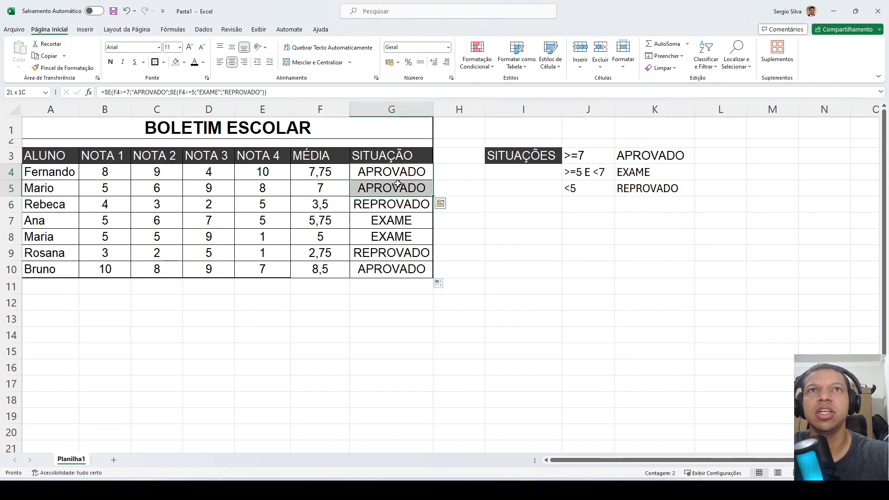
drag(389, 215, 387, 234)
click(377, 256)
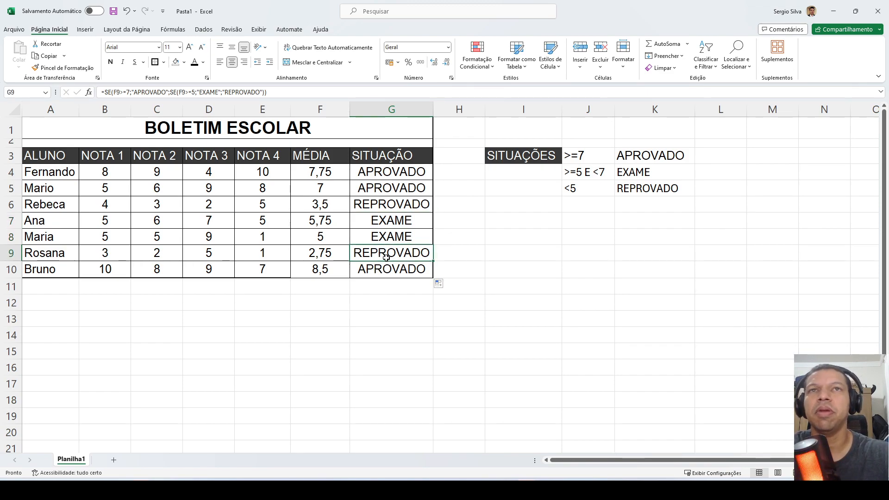
drag(409, 174, 398, 271)
click(456, 269)
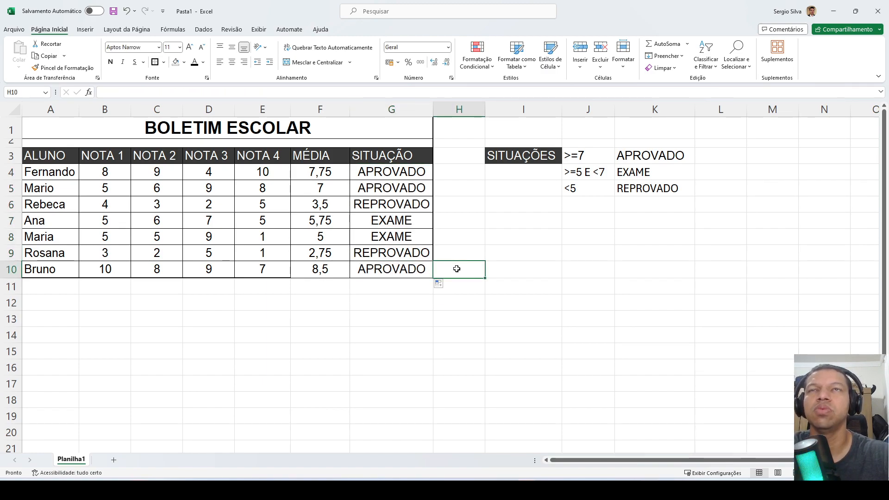
click(495, 255)
click(511, 224)
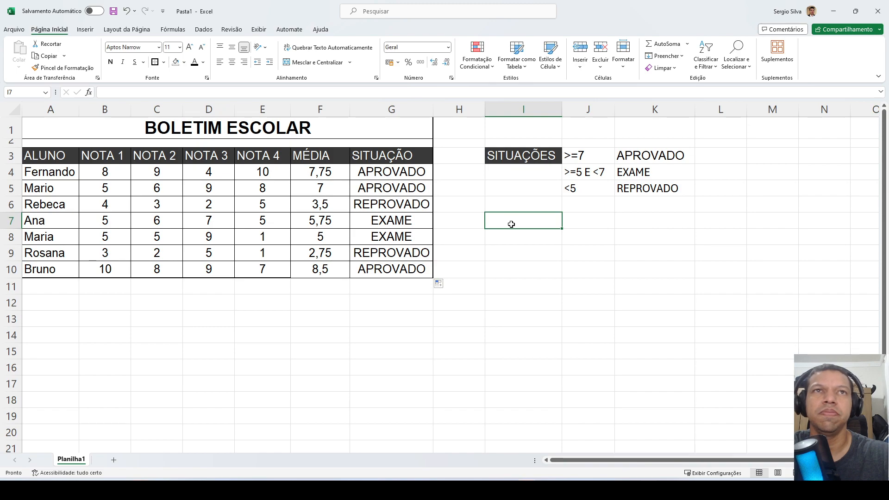